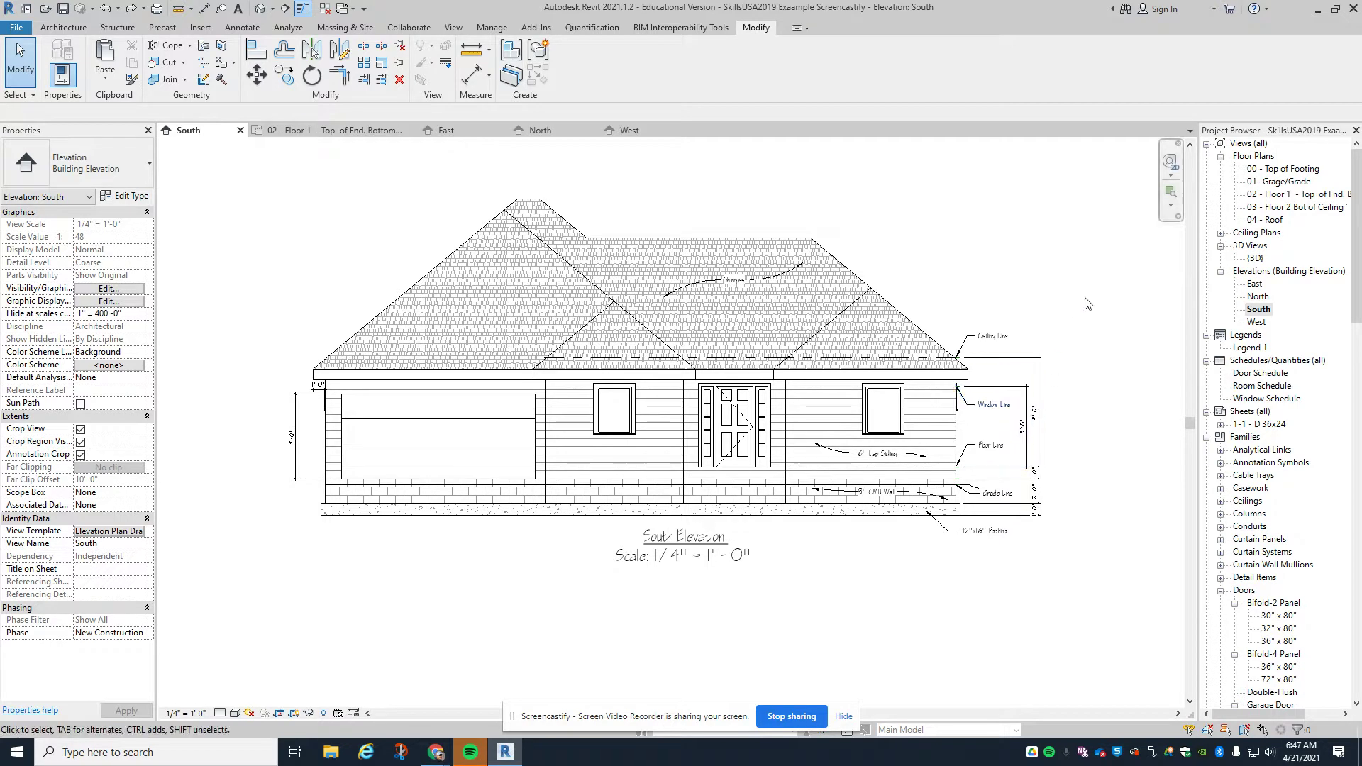
- Review the available paste options, then close them without pasting
click(115, 80)
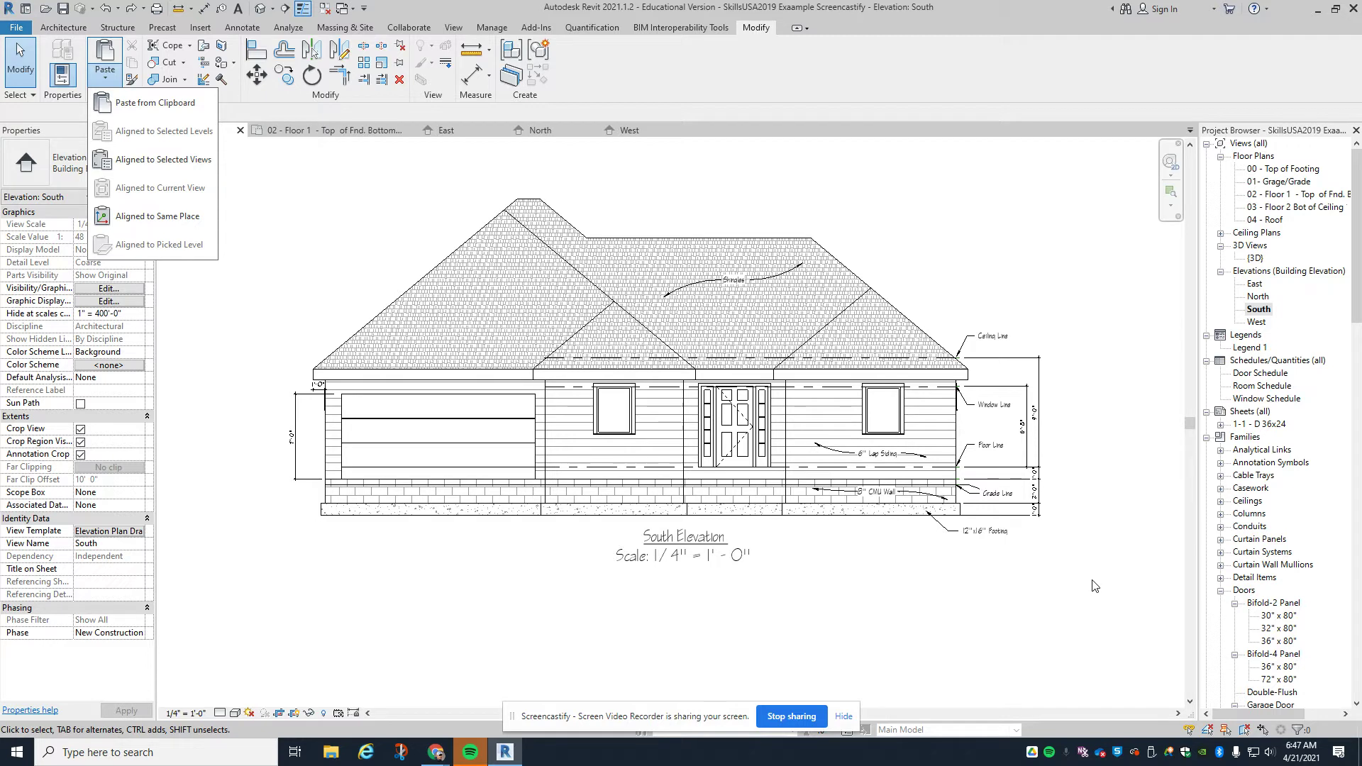
scroll(1050, 522, up, 3)
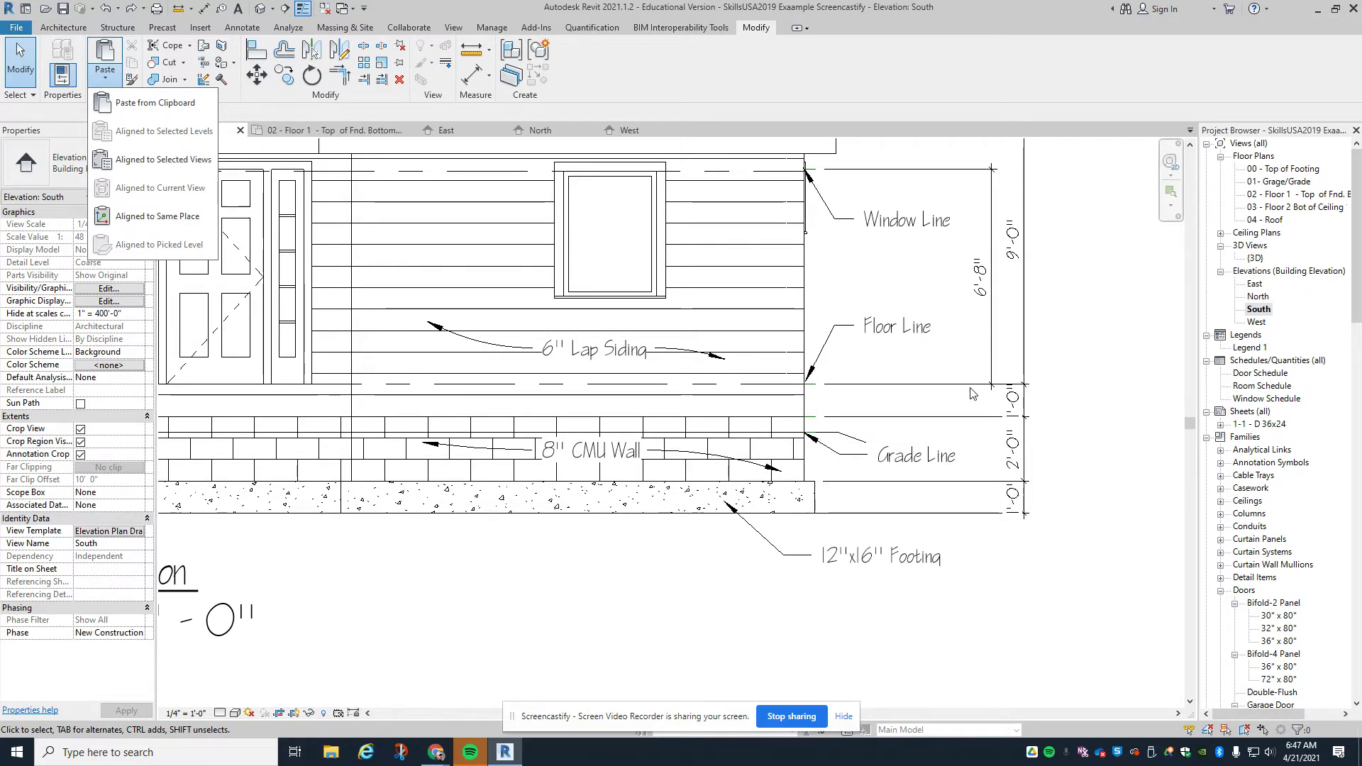
scroll(1012, 289, down, 5)
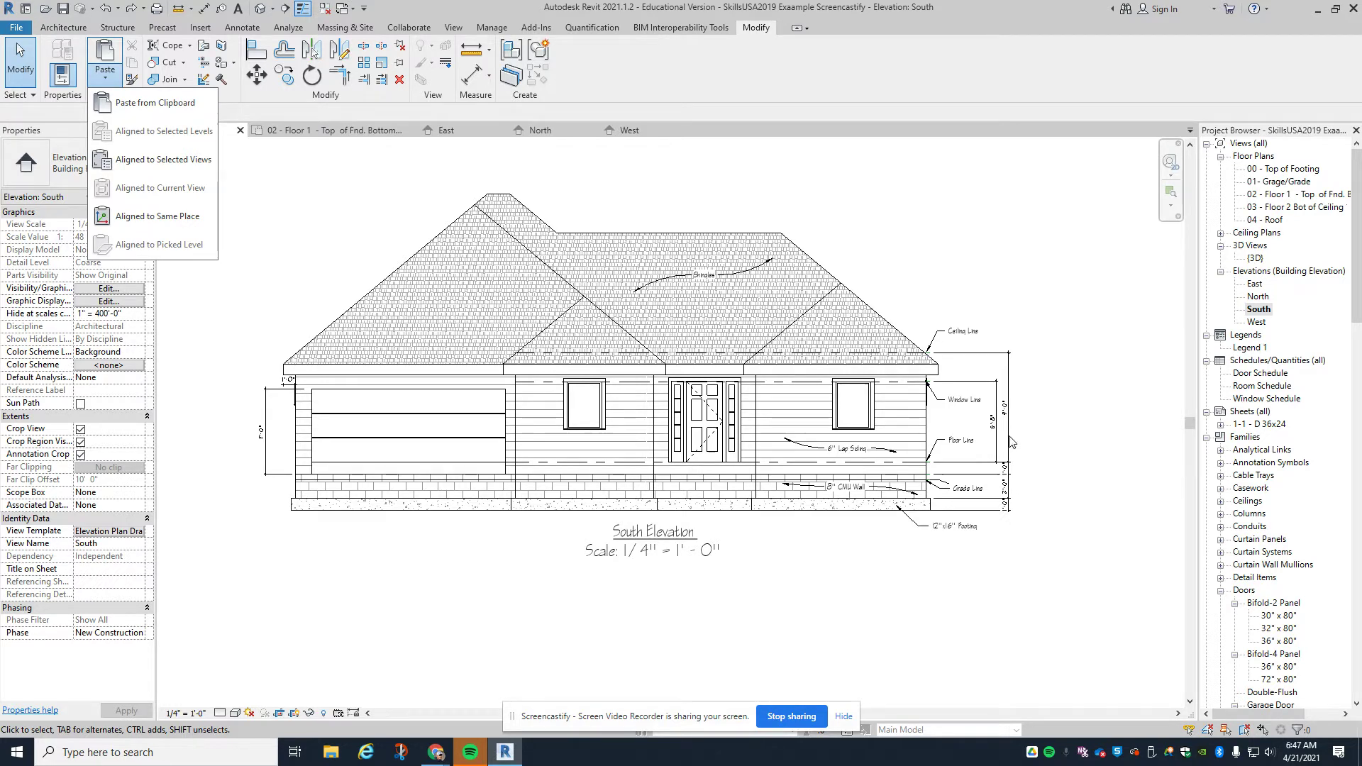
click(1058, 593)
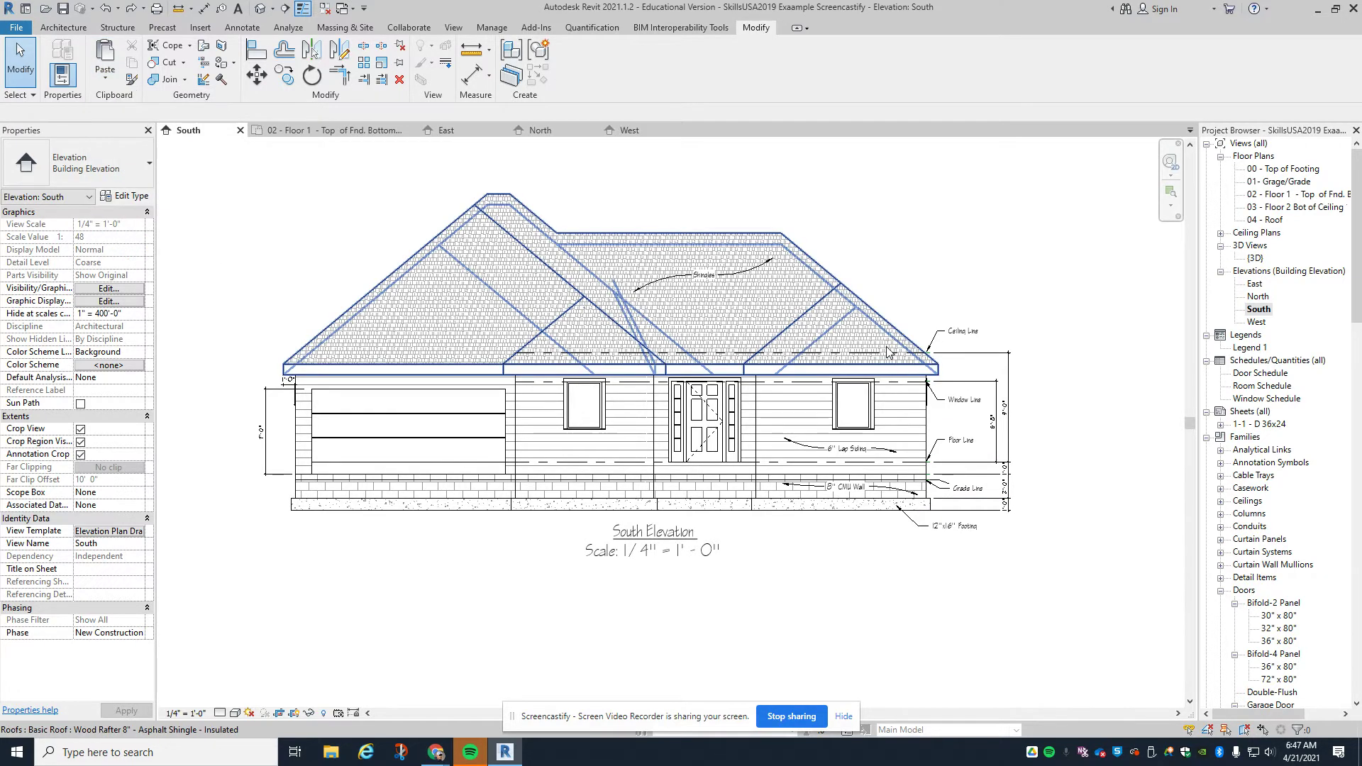
- Filter the South elevation down to Dimensions, both DSouth line types, Text Notes and Reference Planes (31 items)
drag(1092, 613, 224, 186)
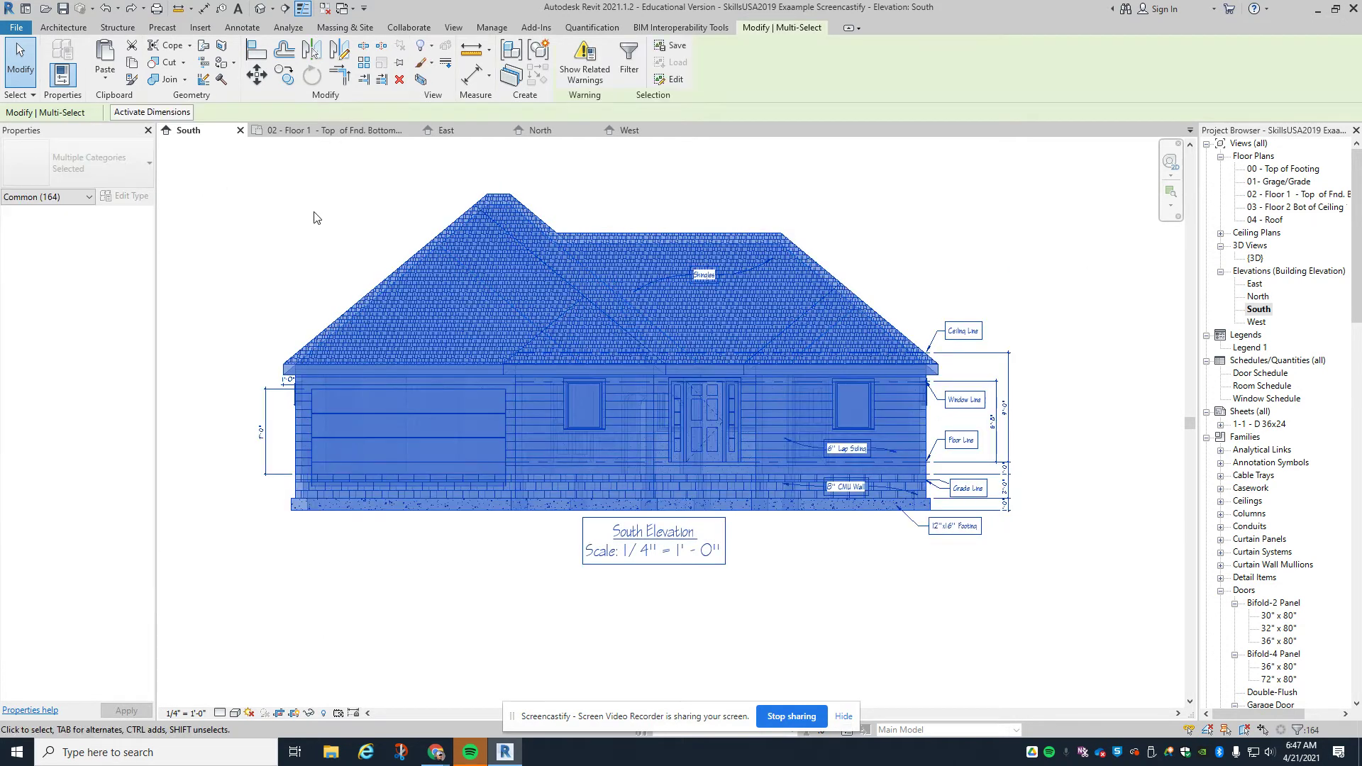
click(629, 61)
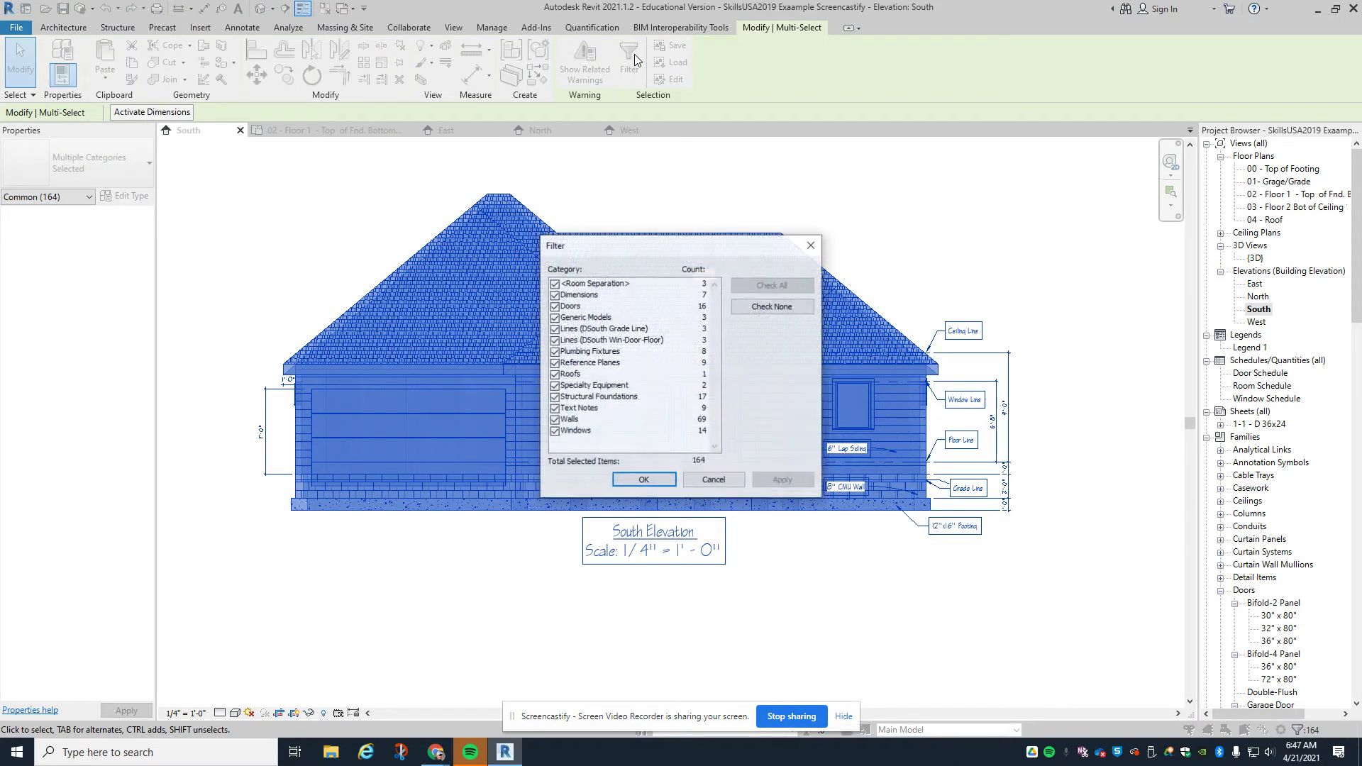
click(745, 308)
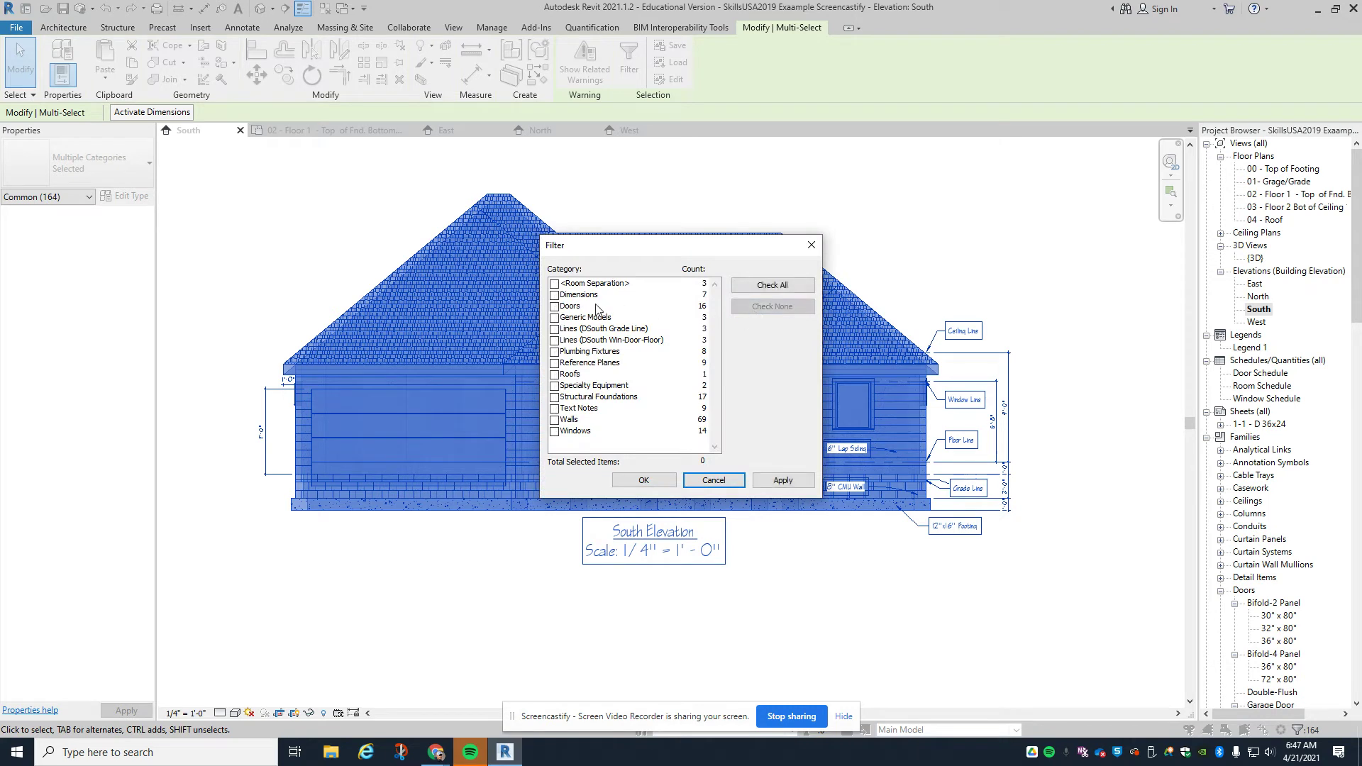
click(556, 295)
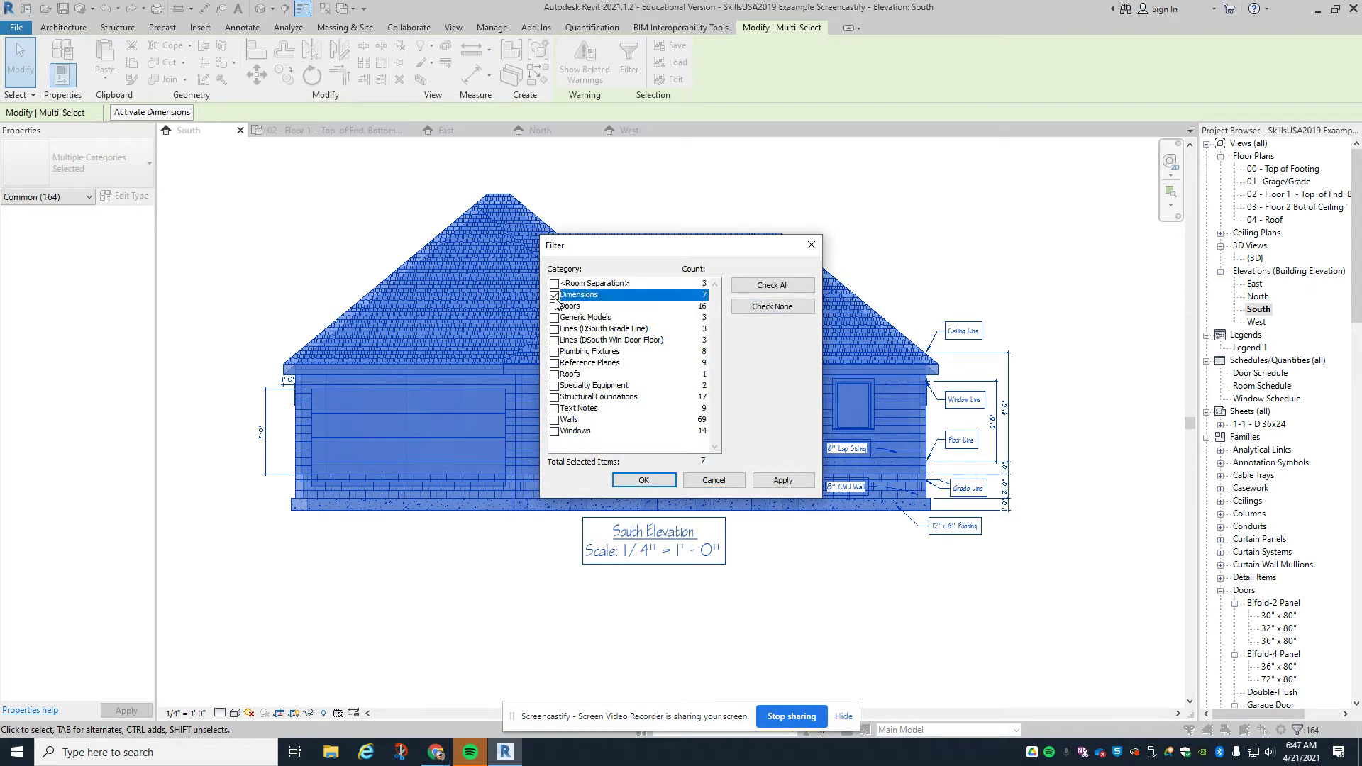
click(554, 330)
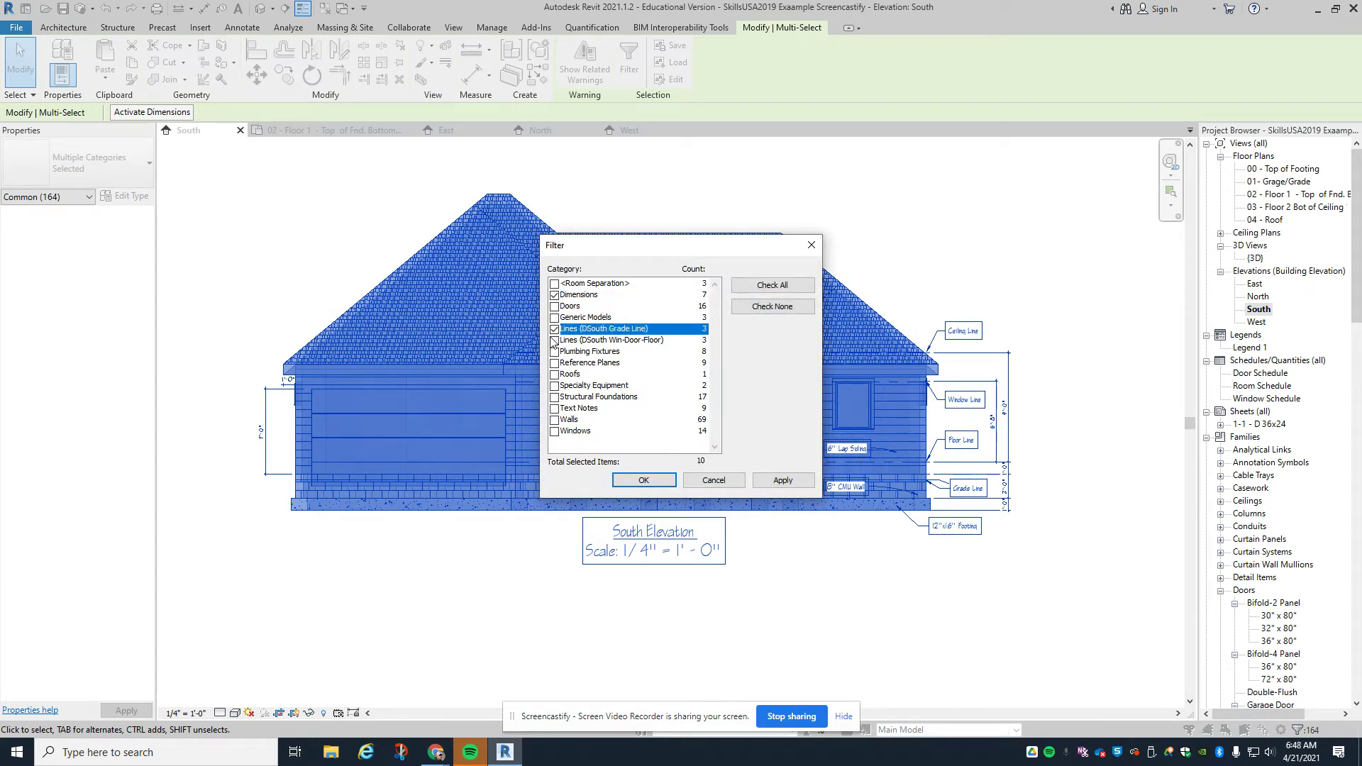
click(555, 341)
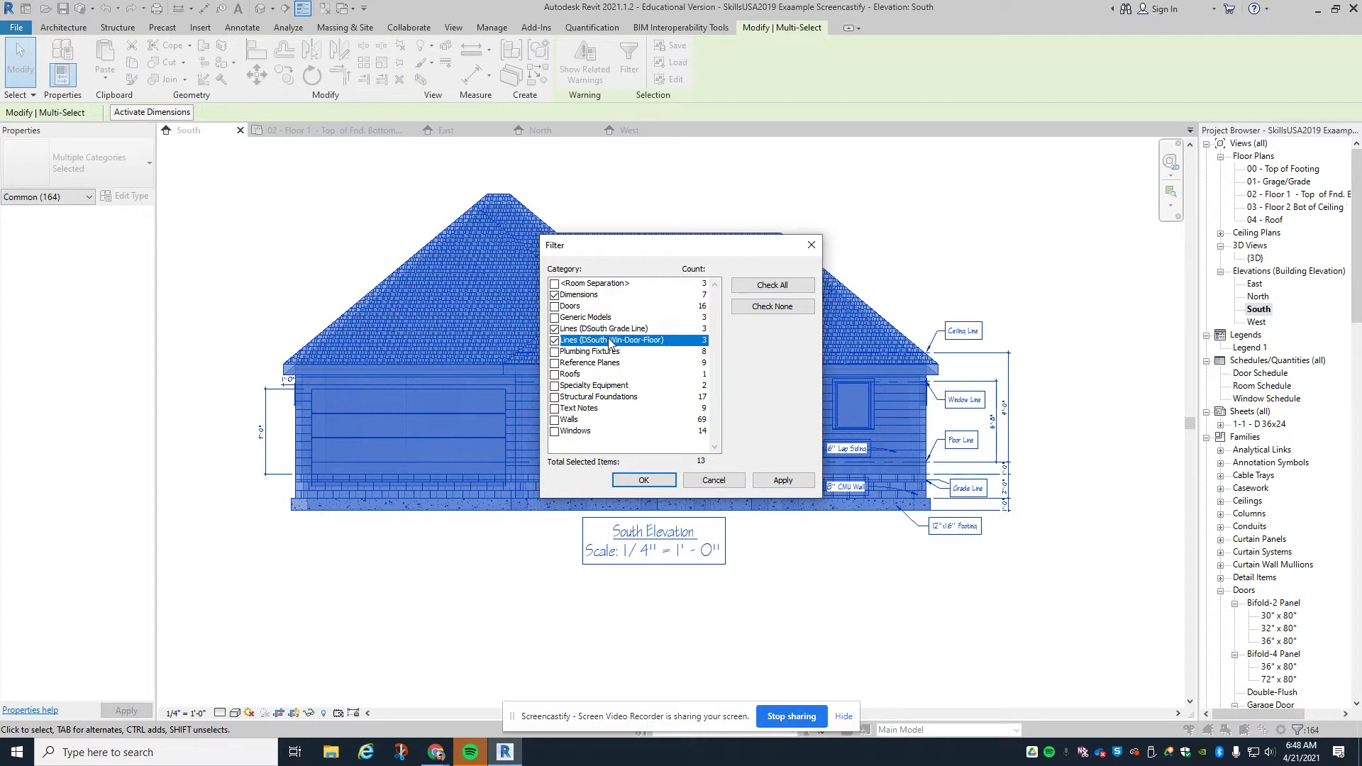
click(554, 409)
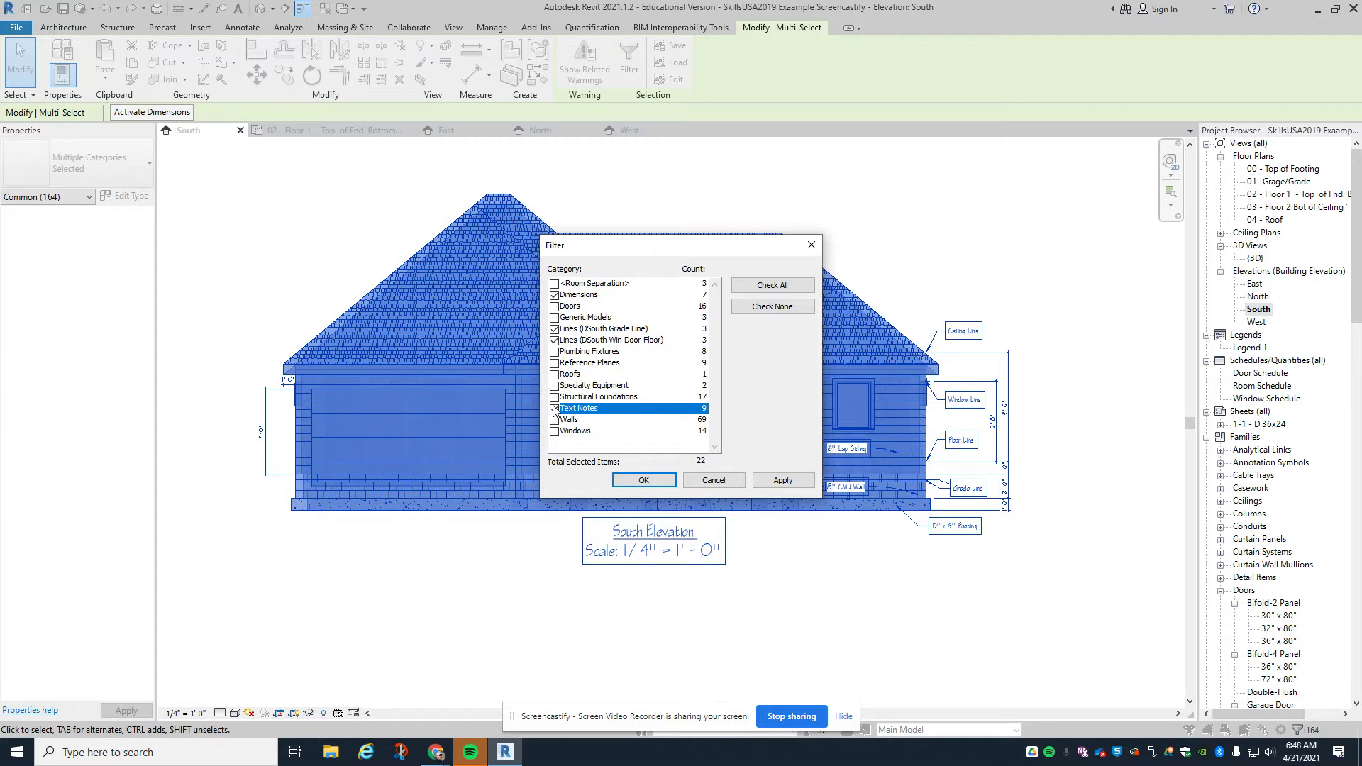
click(555, 364)
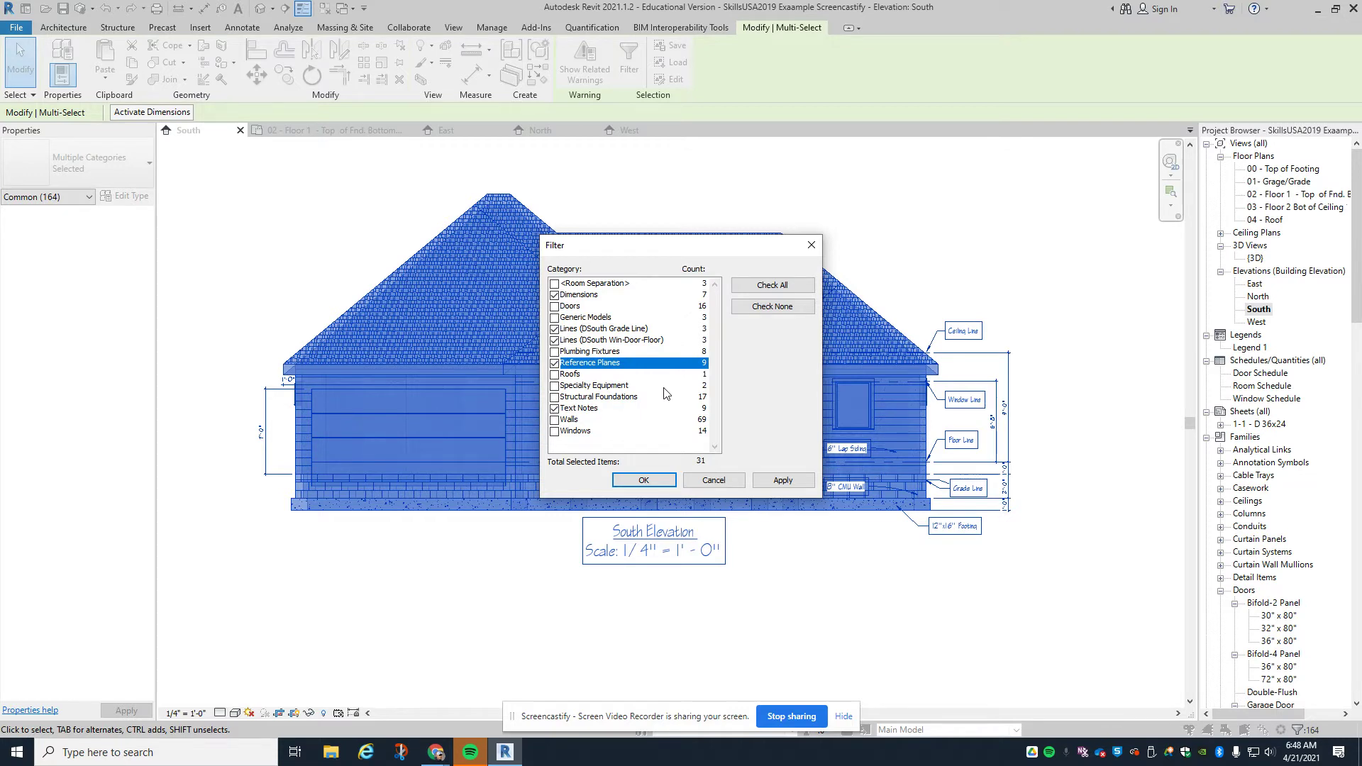
click(643, 481)
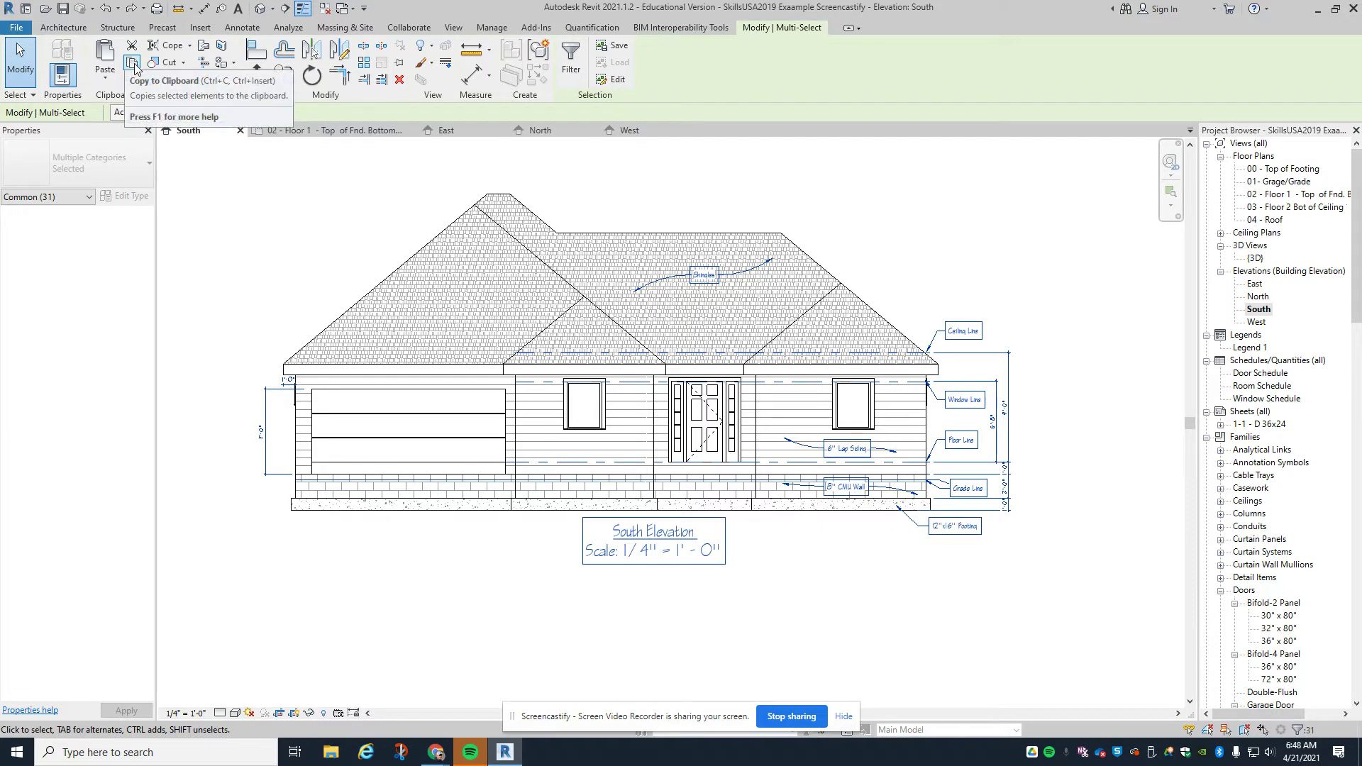
- Copy the 31 South annotations, hide the East elevation's level lines, and paste the annotations there
click(131, 65)
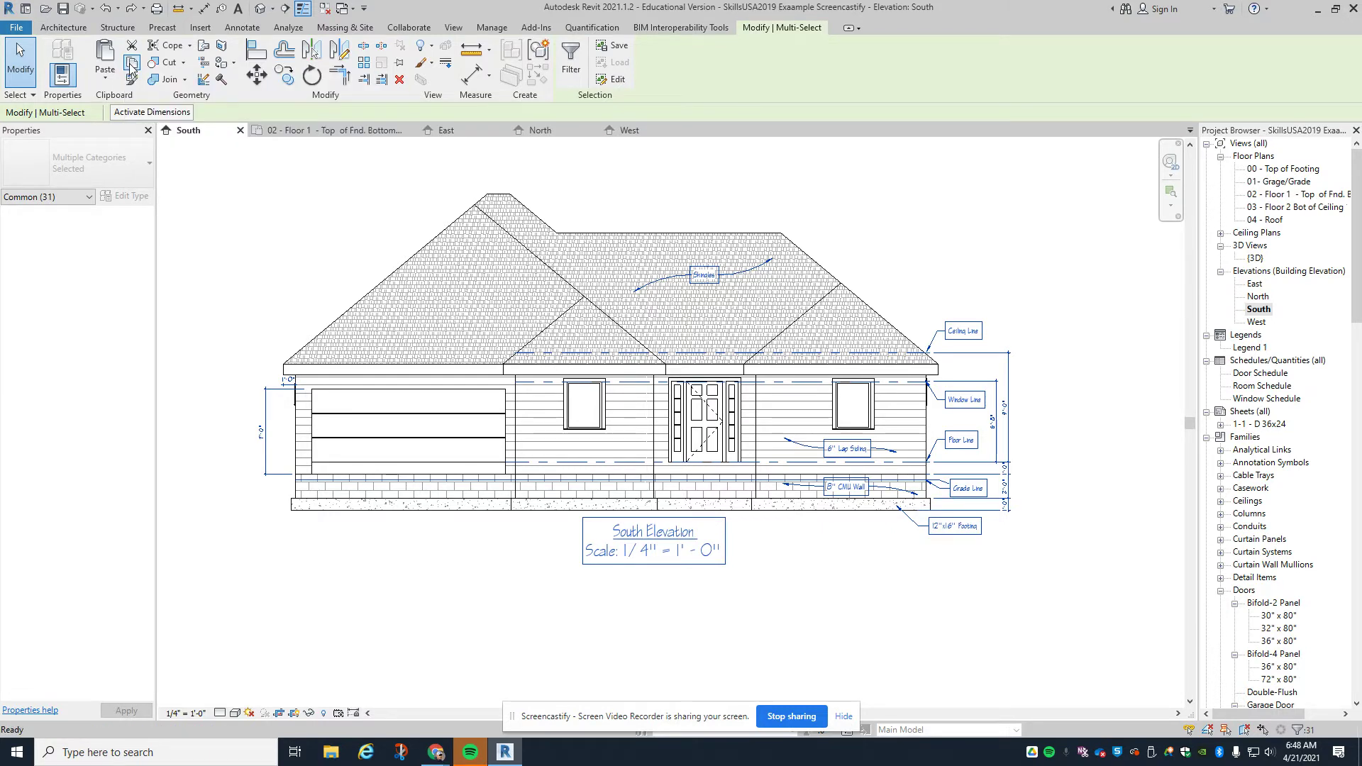
double_click(1254, 283)
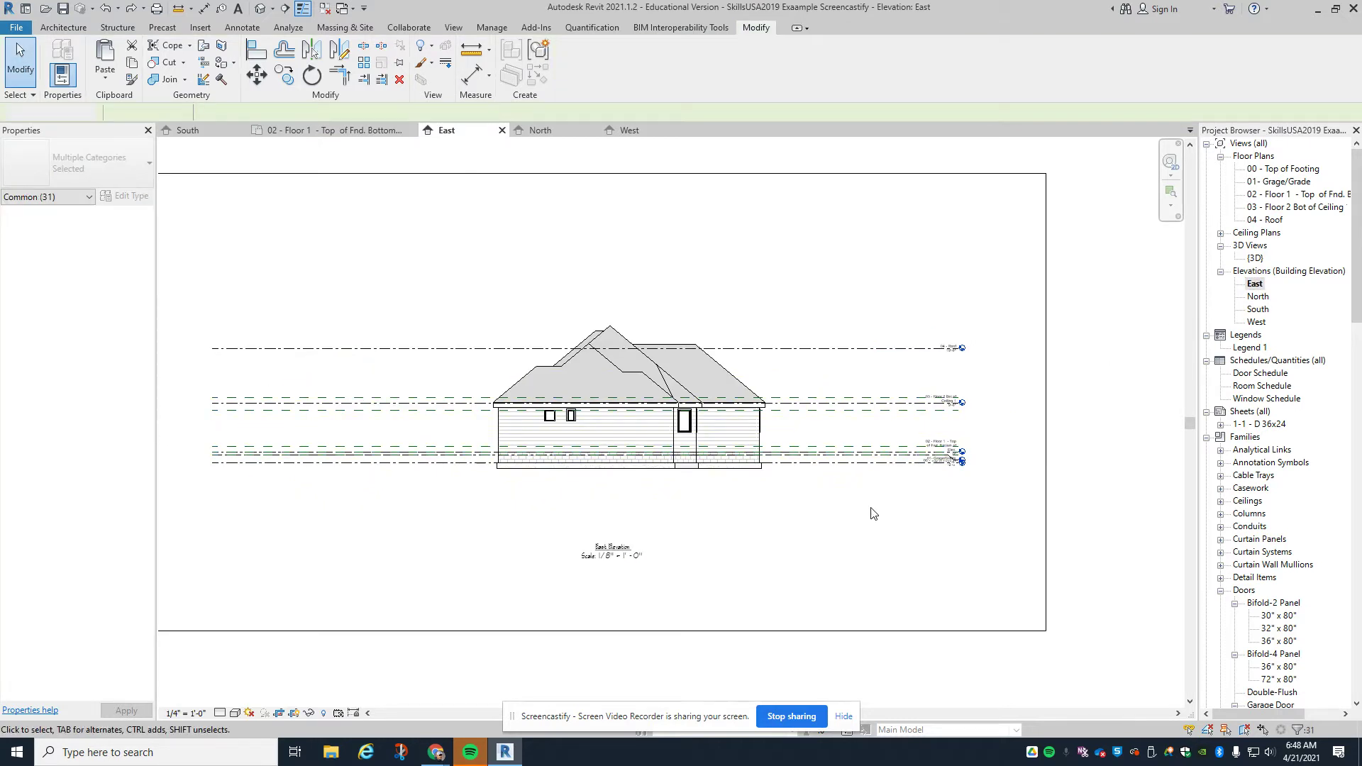
drag(971, 635, 828, 245)
right_click(828, 246)
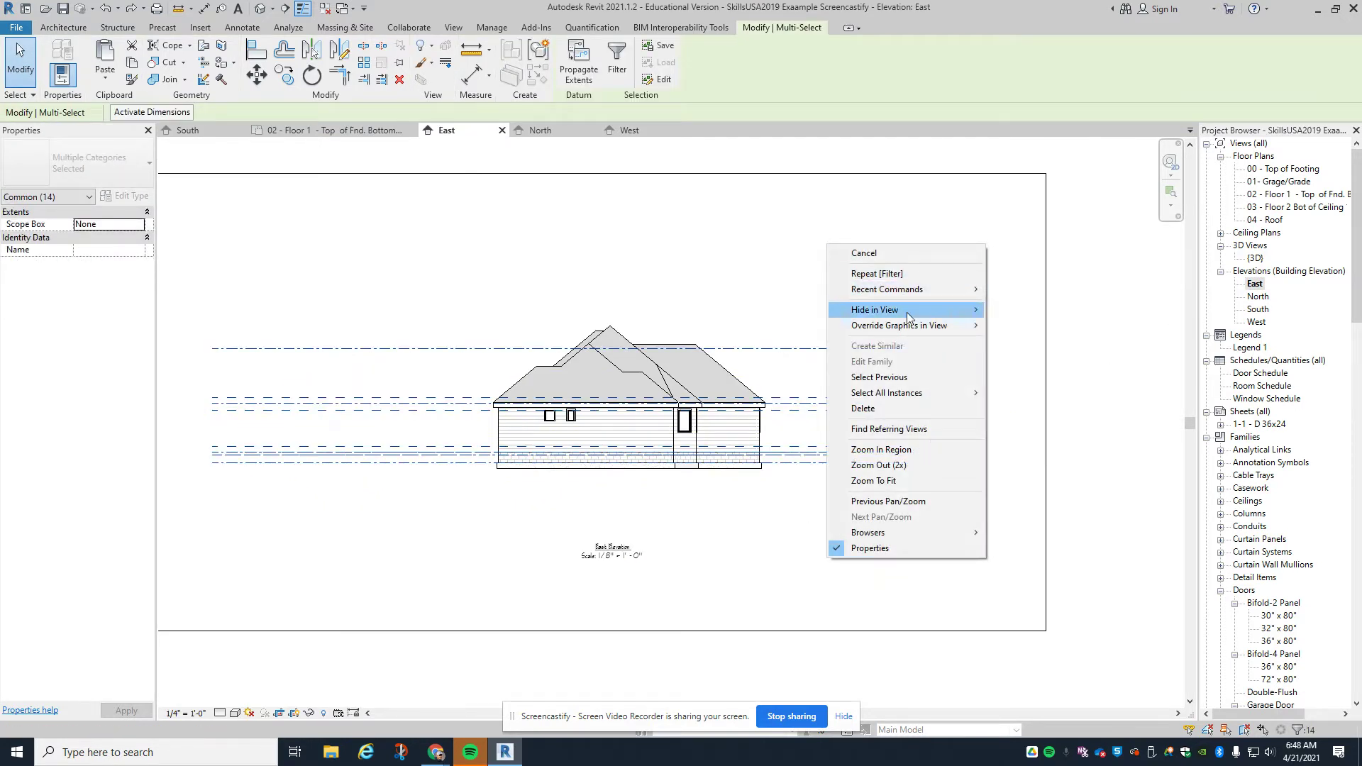
mouse_move(908, 312)
click(1014, 310)
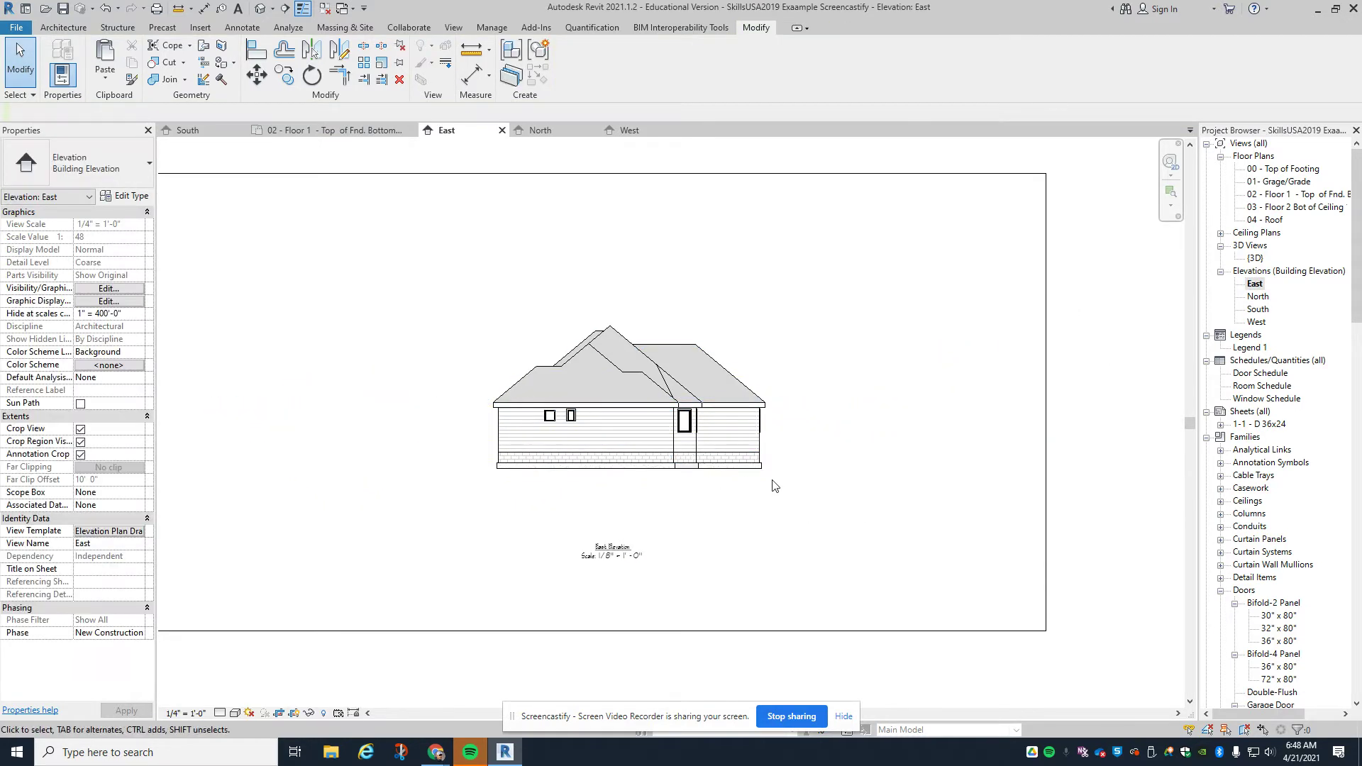
click(105, 78)
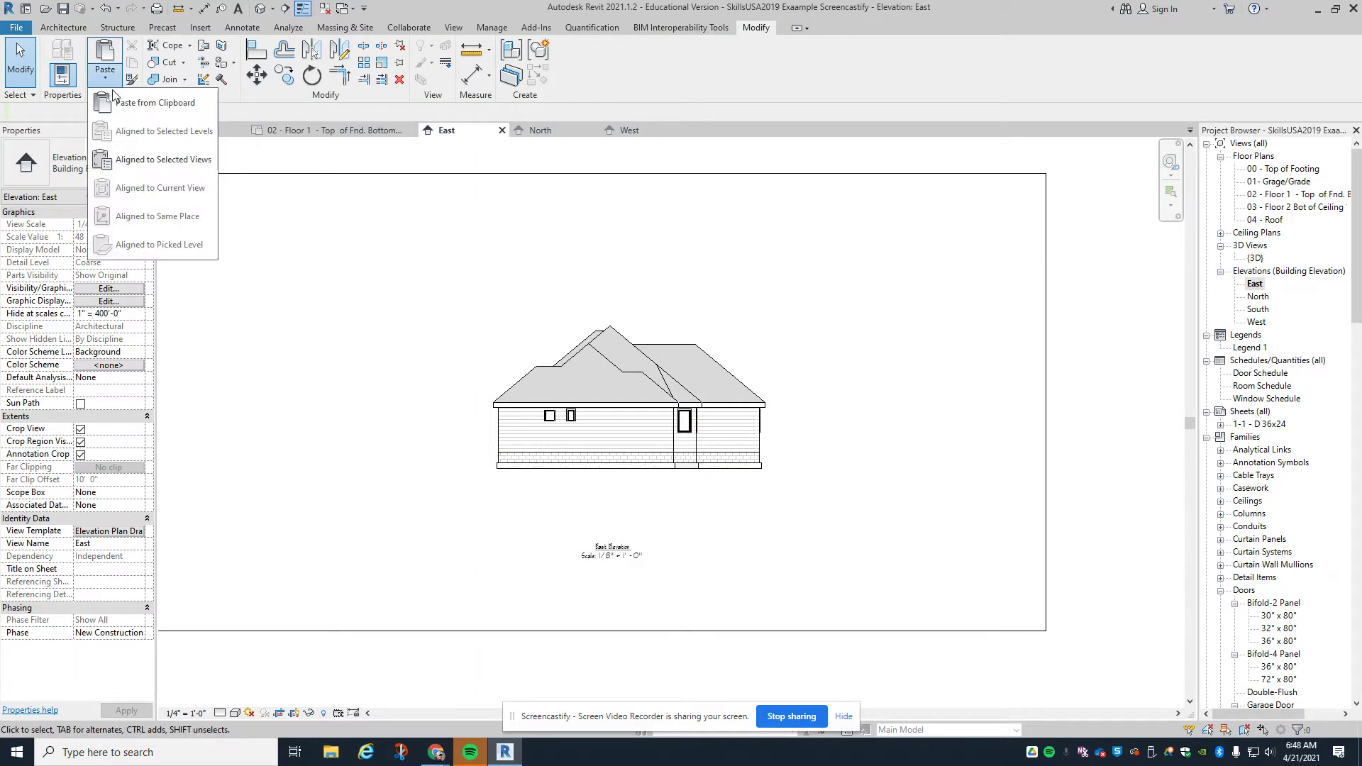
click(134, 101)
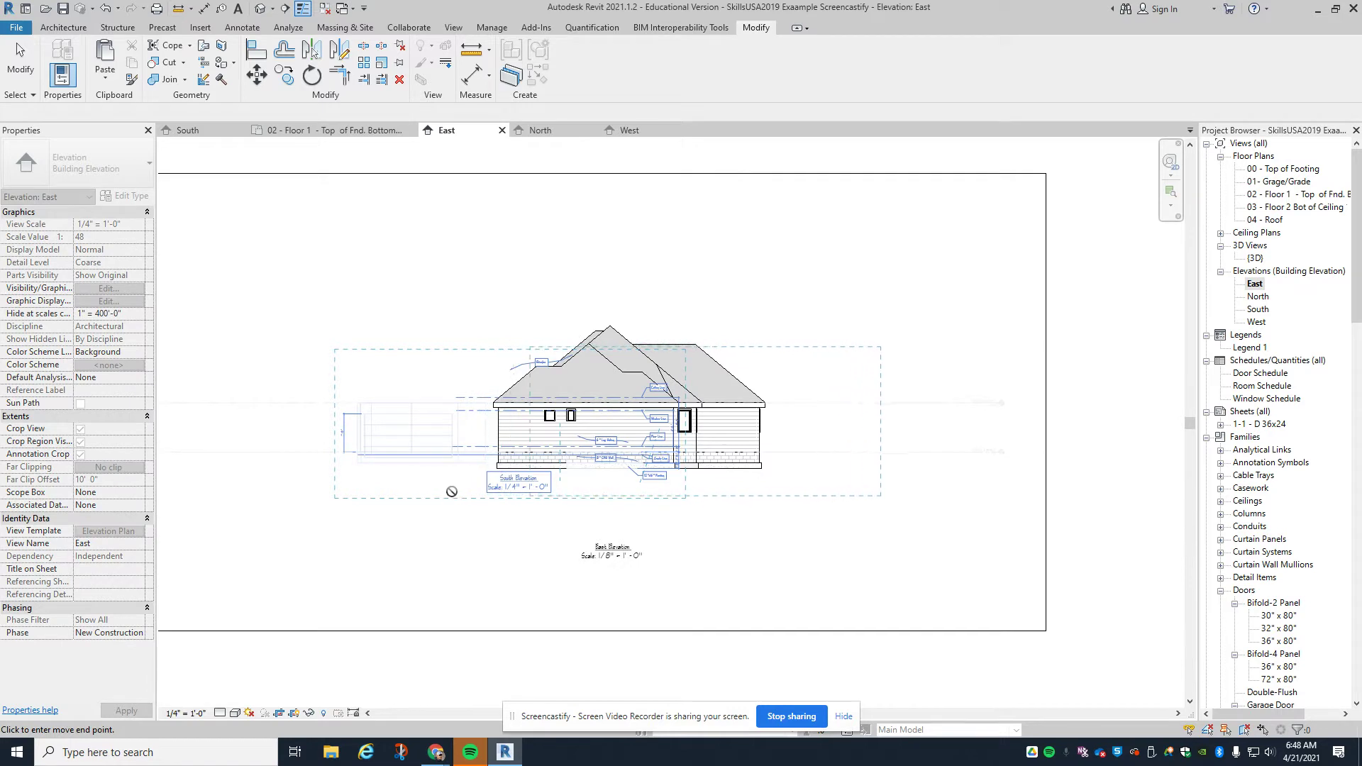
- Drop the pasted annotations into the East elevation and zoom in on the wall and footing
click(495, 486)
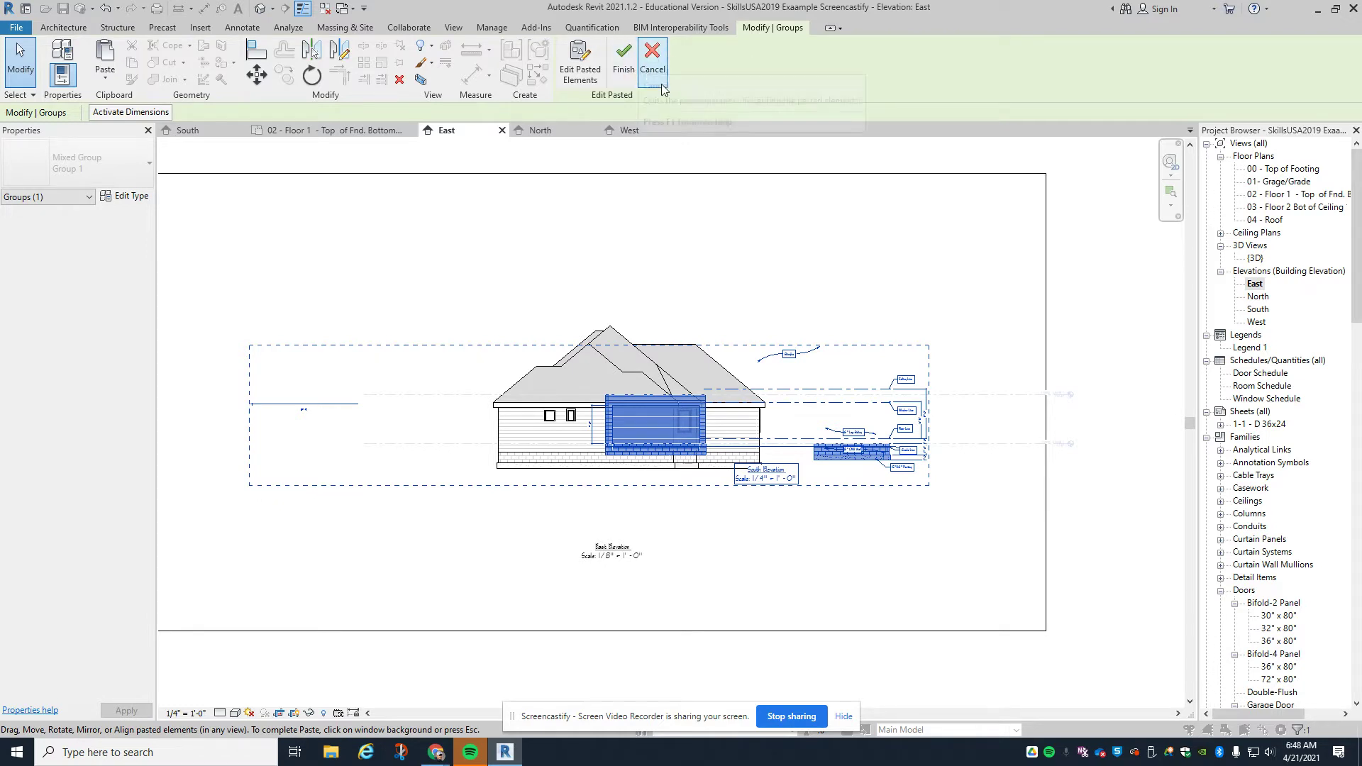
scroll(857, 451, up, 5)
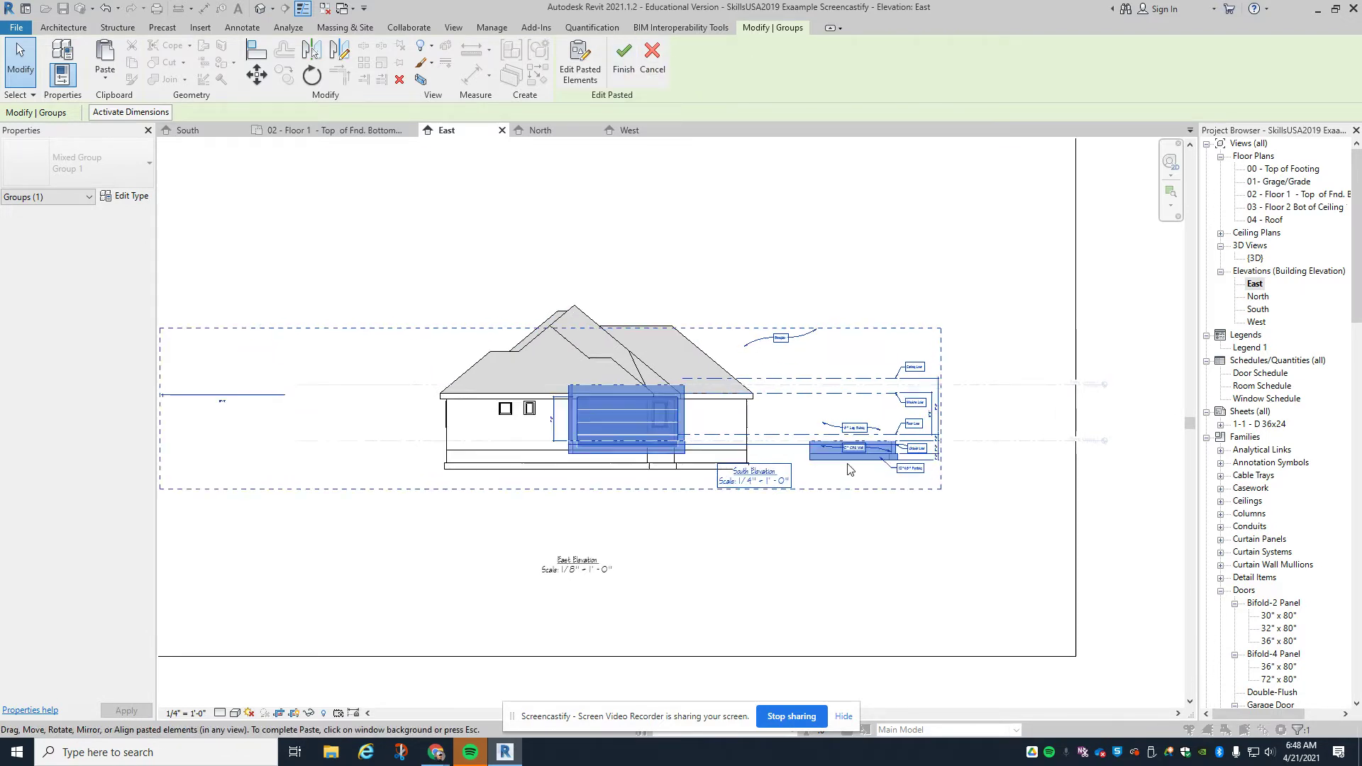
scroll(998, 481, up, 4)
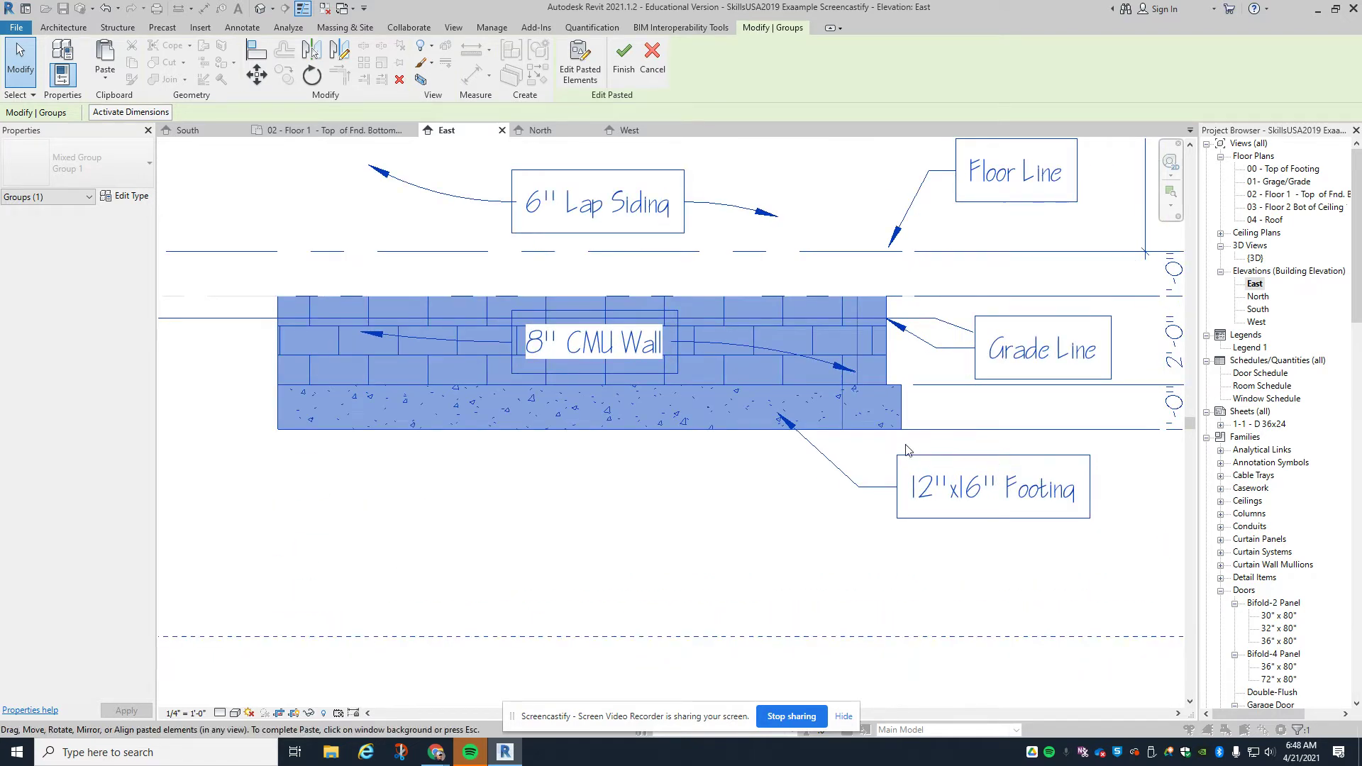
scroll(922, 426, up, 2)
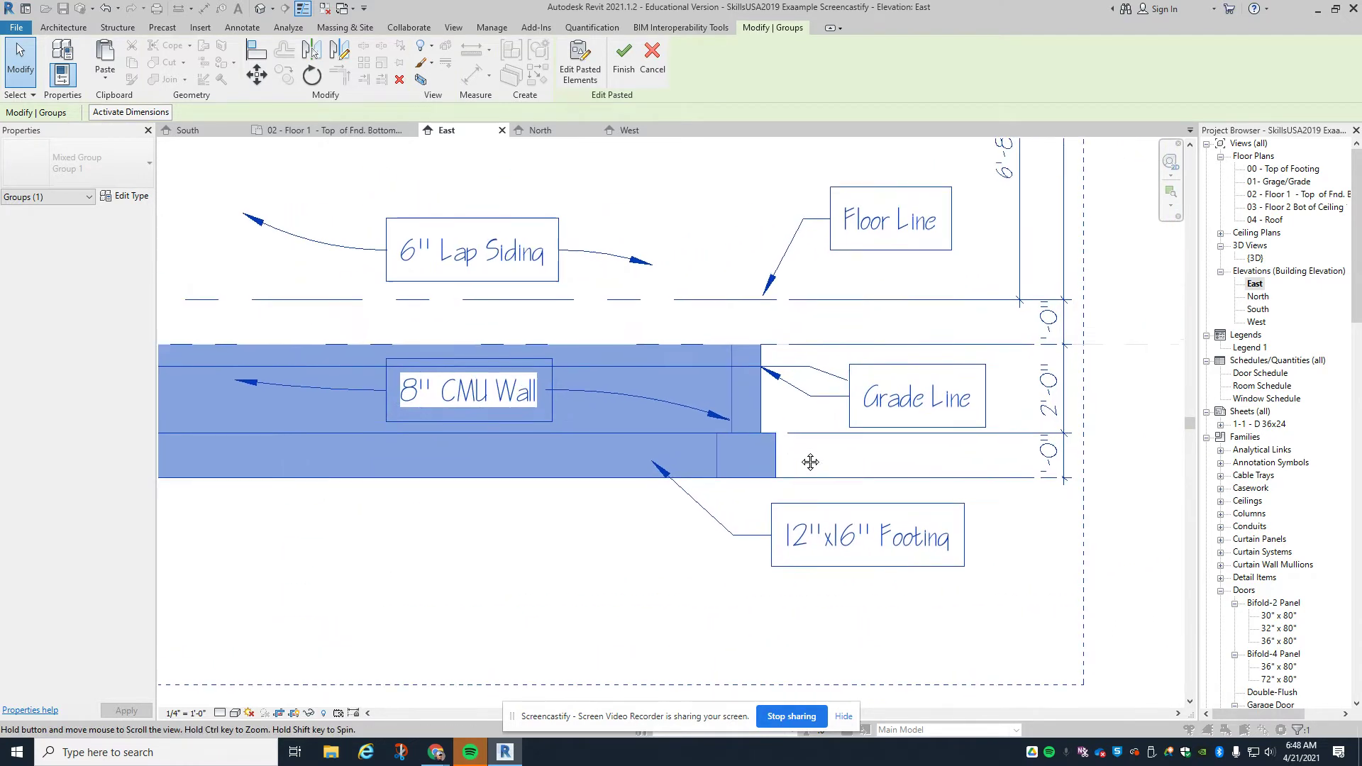
scroll(901, 447, down, 2)
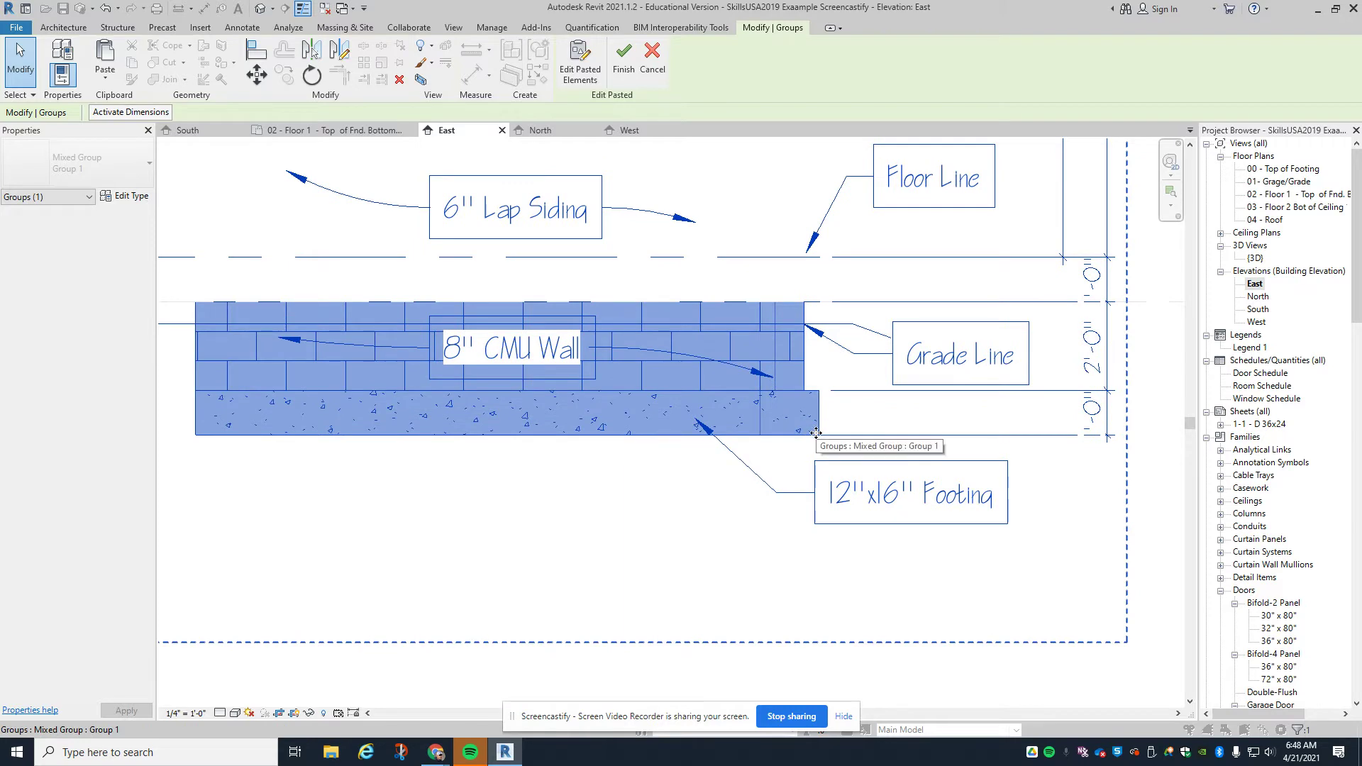
scroll(812, 436, down, 3)
middle_drag(804, 466, 1016, 454)
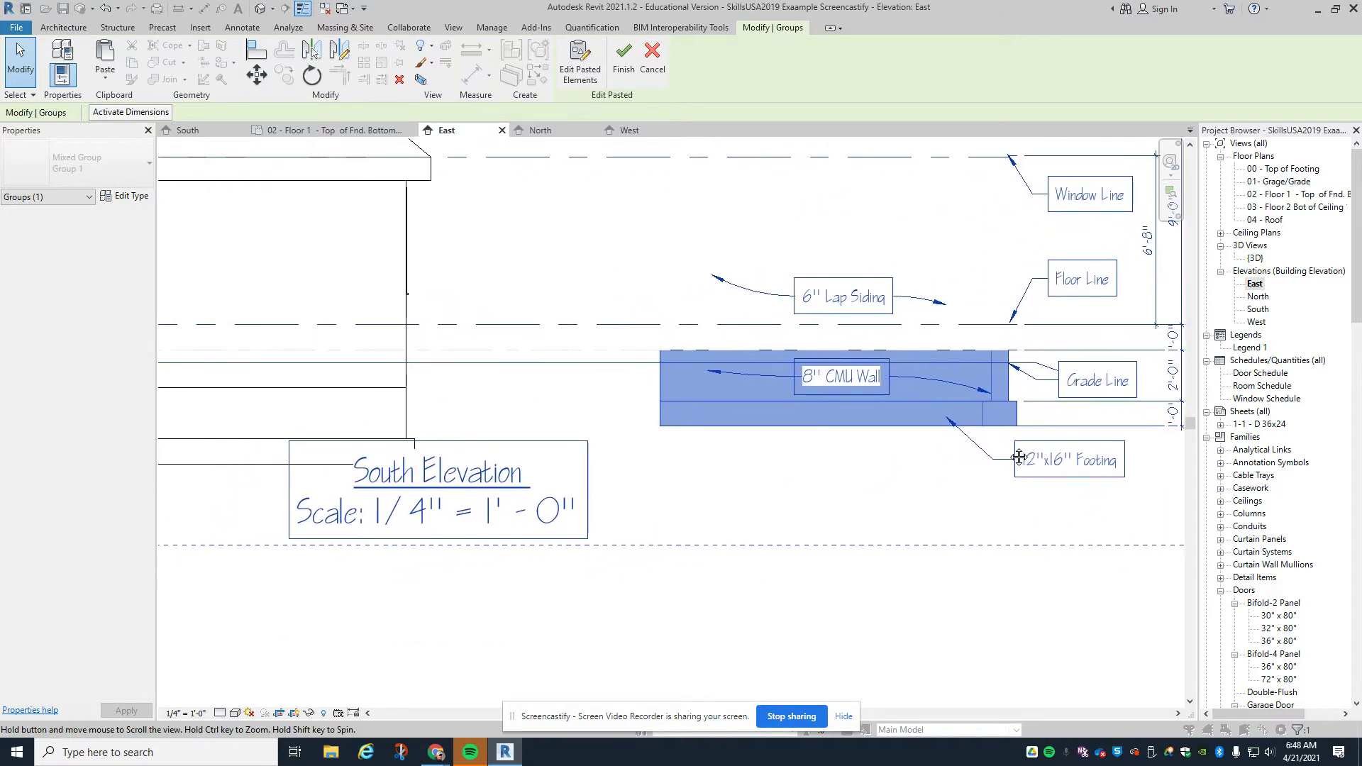
scroll(1016, 452, up, 1)
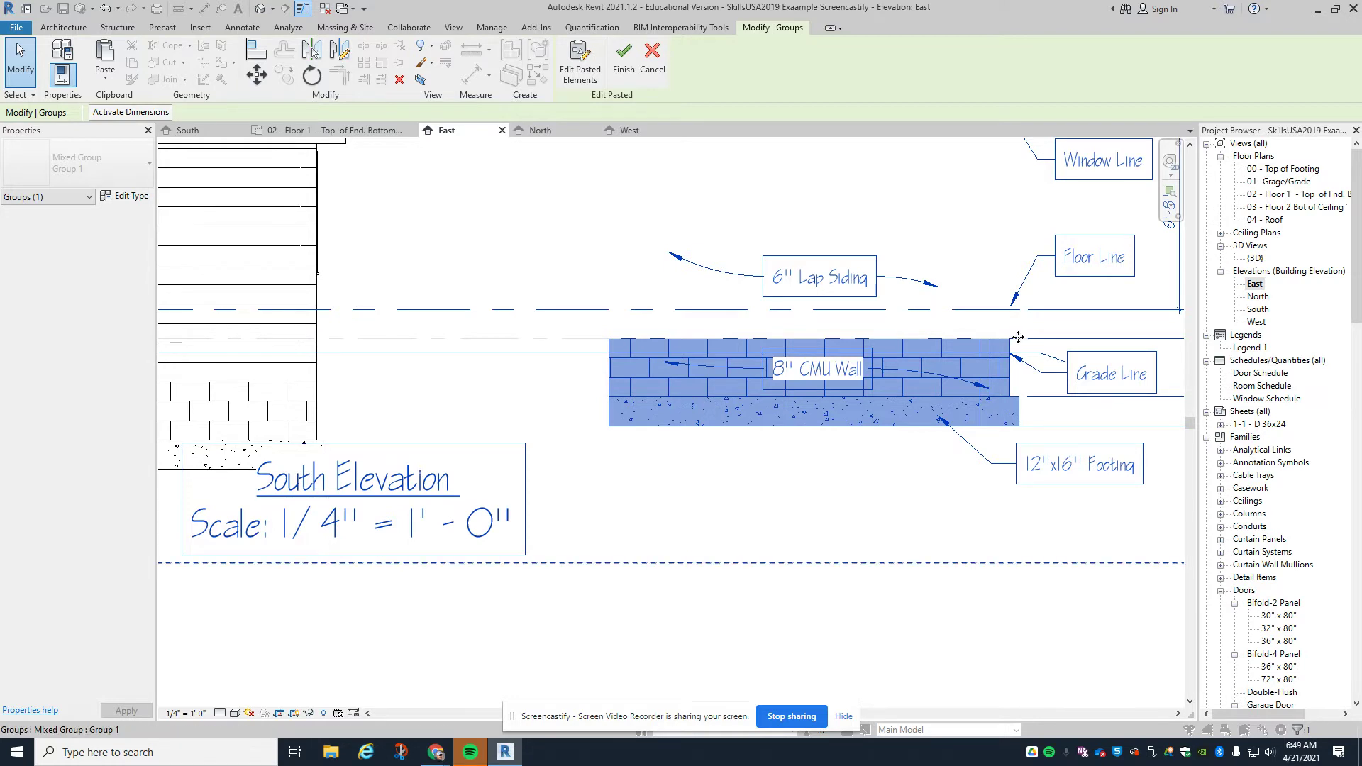
- Move the pasted annotations onto the East footing and grade line, then finish the paste
mouse_move(1018, 337)
mouse_down()
mouse_move(937, 368)
mouse_move(504, 381)
mouse_move(523, 435)
mouse_move(508, 404)
mouse_move(321, 386)
mouse_up()
scroll(320, 405, up, 5)
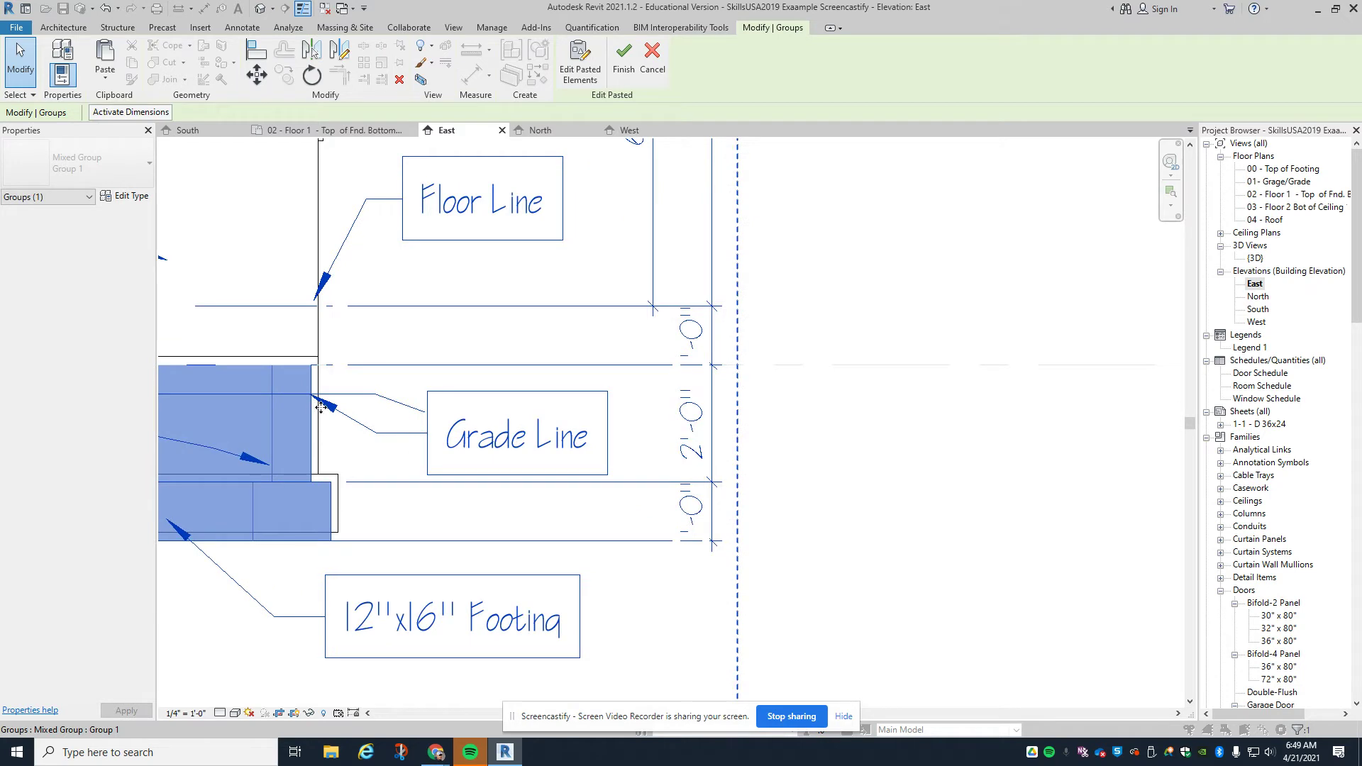
scroll(320, 405, up, 3)
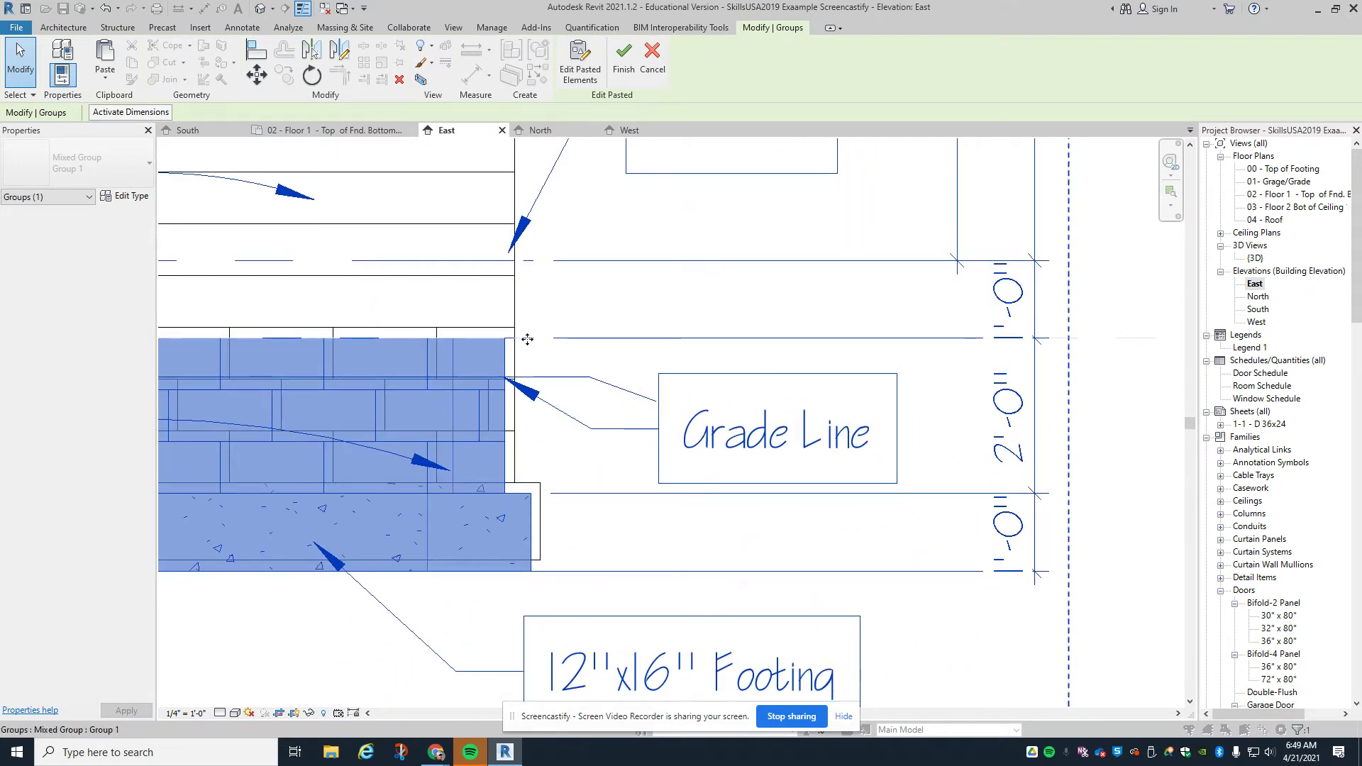
mouse_move(529, 329)
mouse_down()
mouse_move(532, 310)
mouse_move(523, 329)
mouse_up()
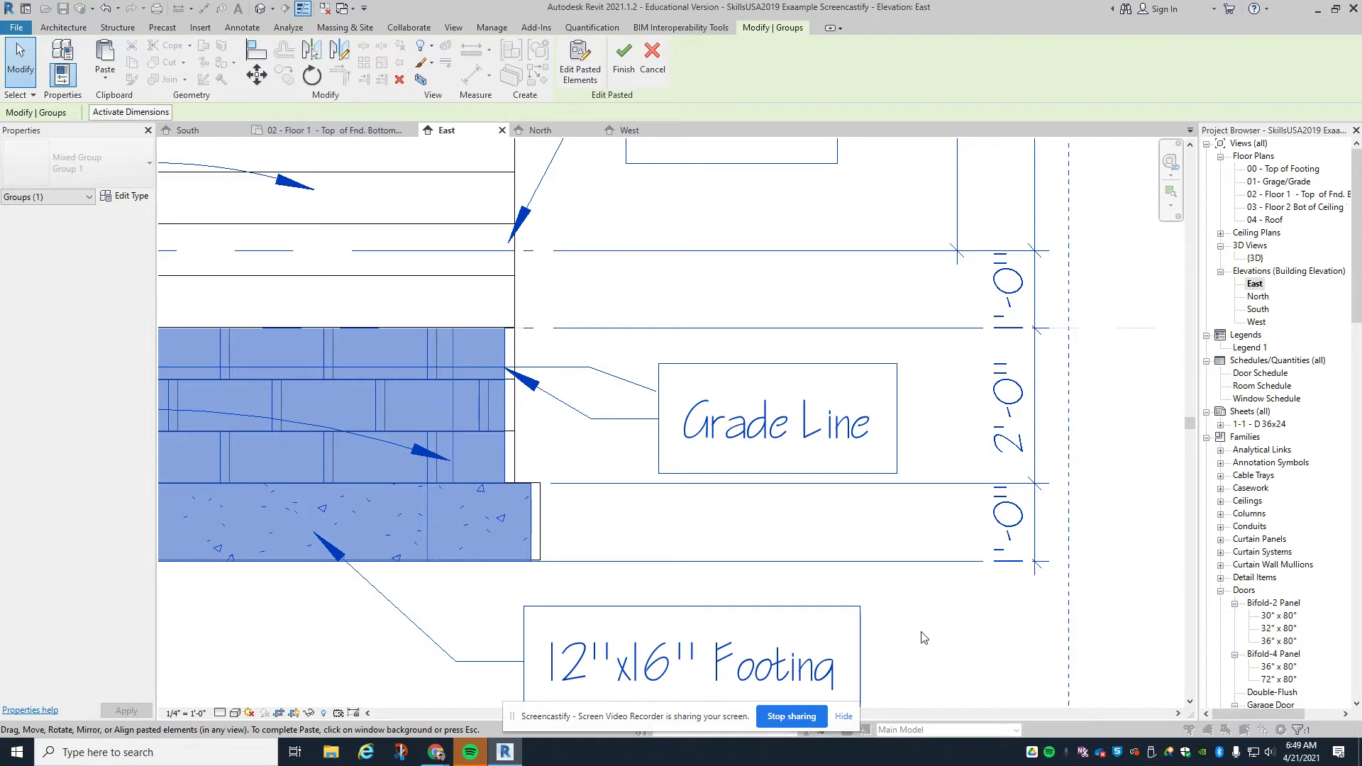
click(626, 69)
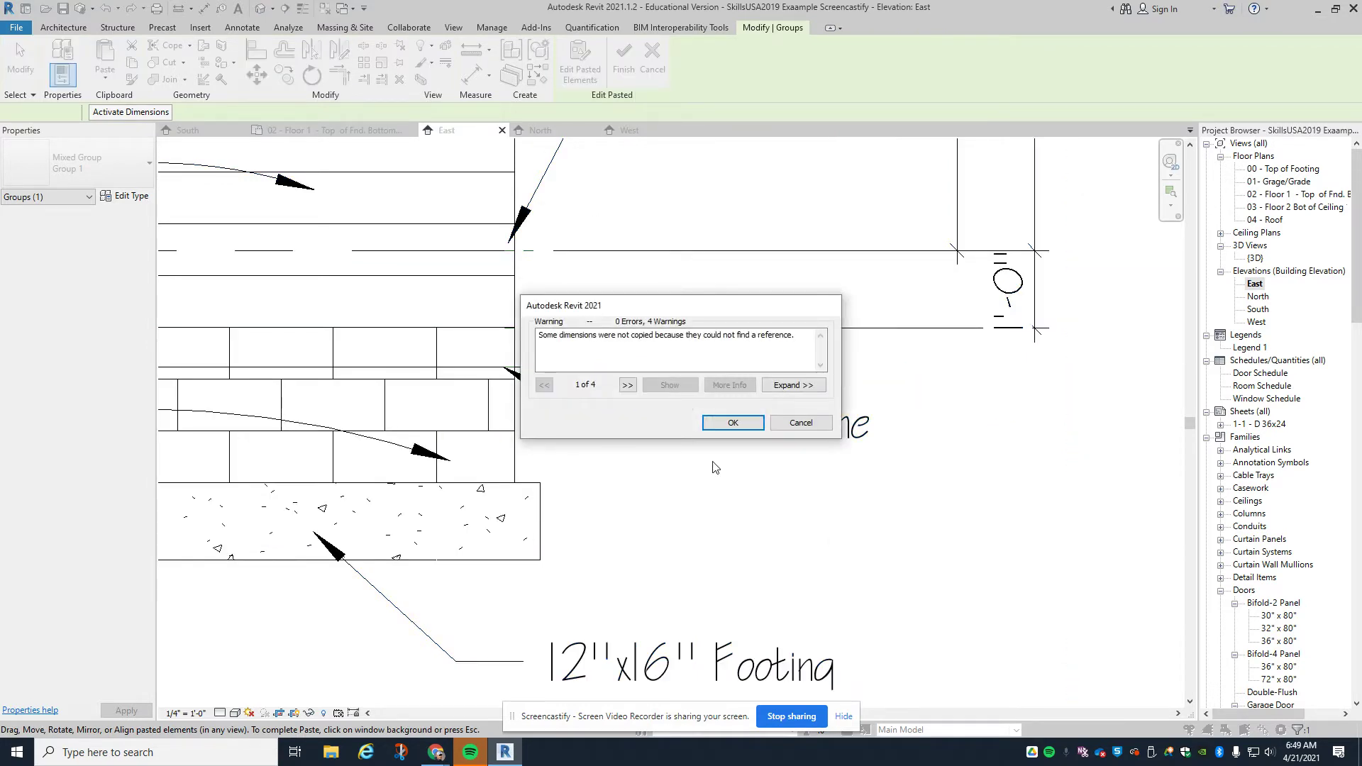
- Dismiss the uncopied-dimensions warning and zoom out over the East elevation
click(730, 424)
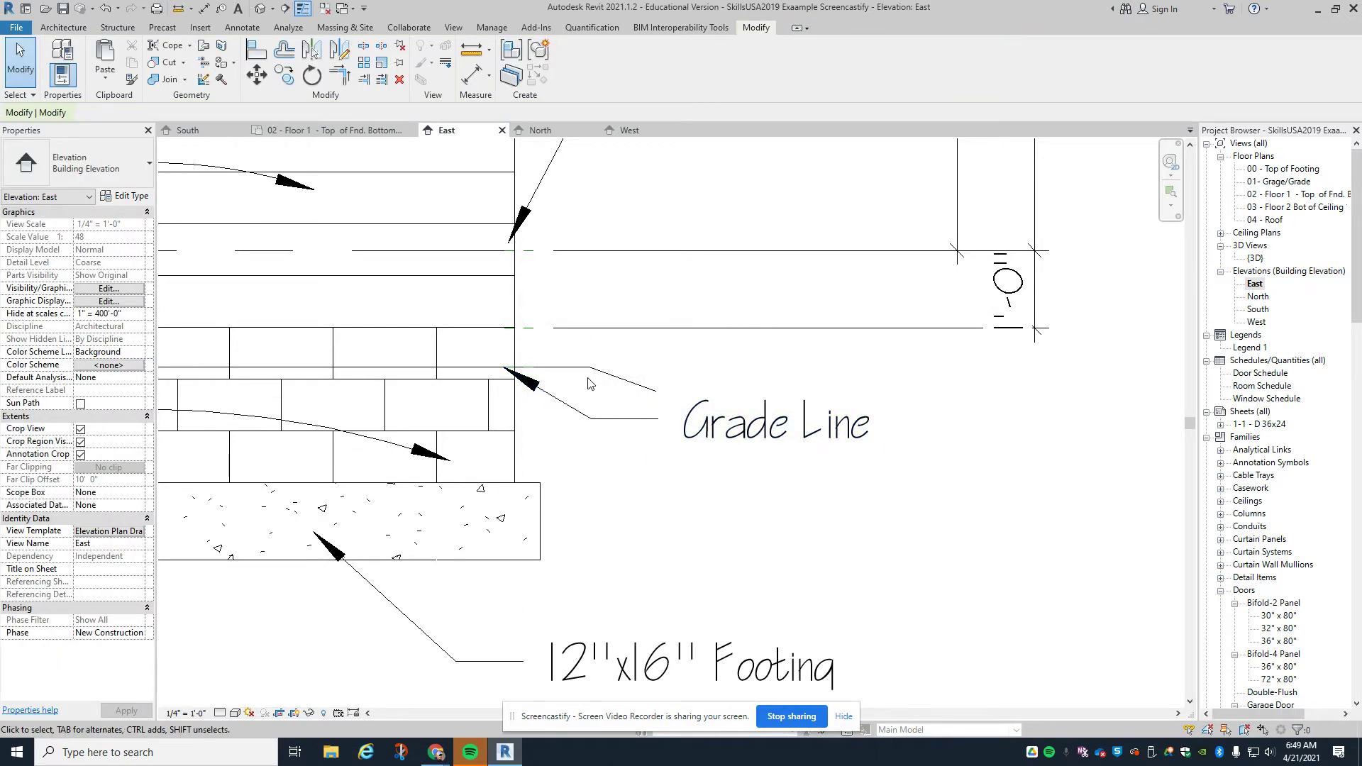
scroll(588, 384, down, 3)
scroll(651, 322, up, 1)
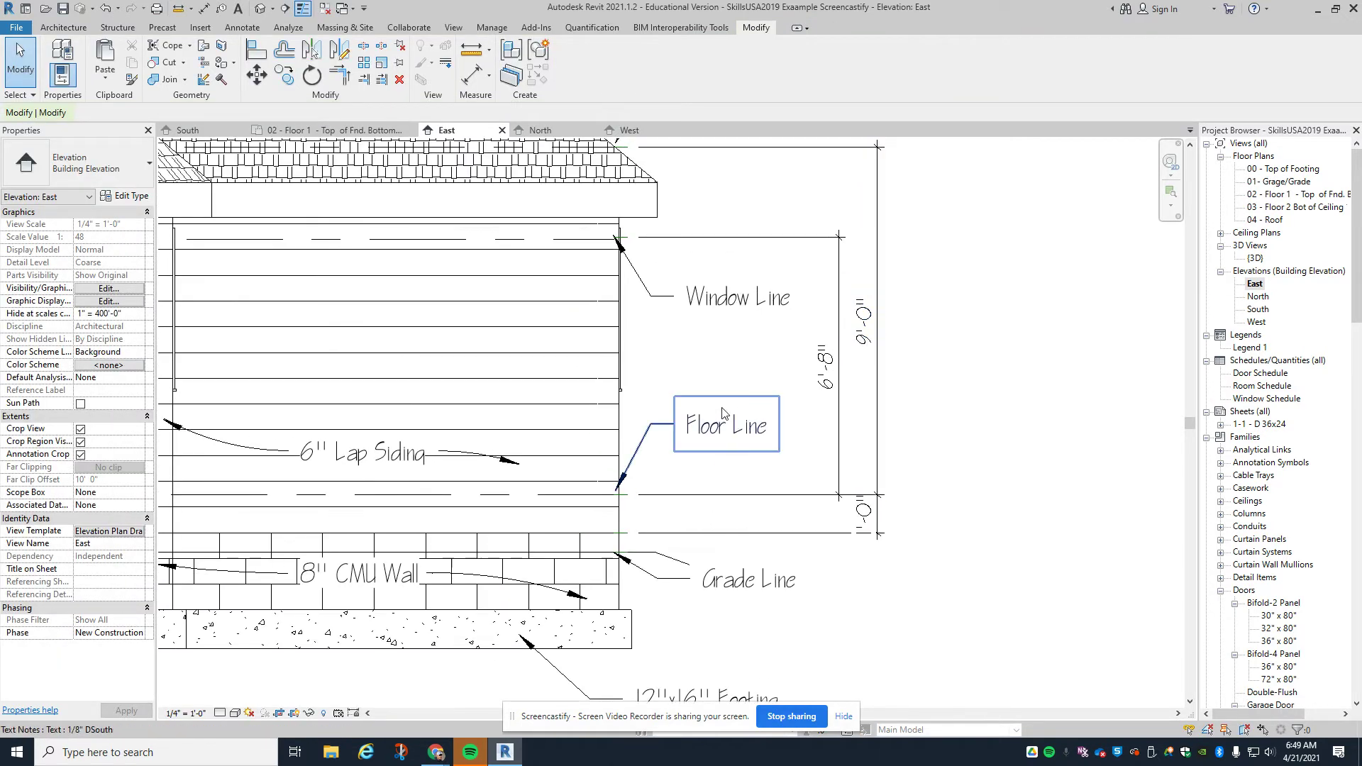
scroll(722, 412, down, 5)
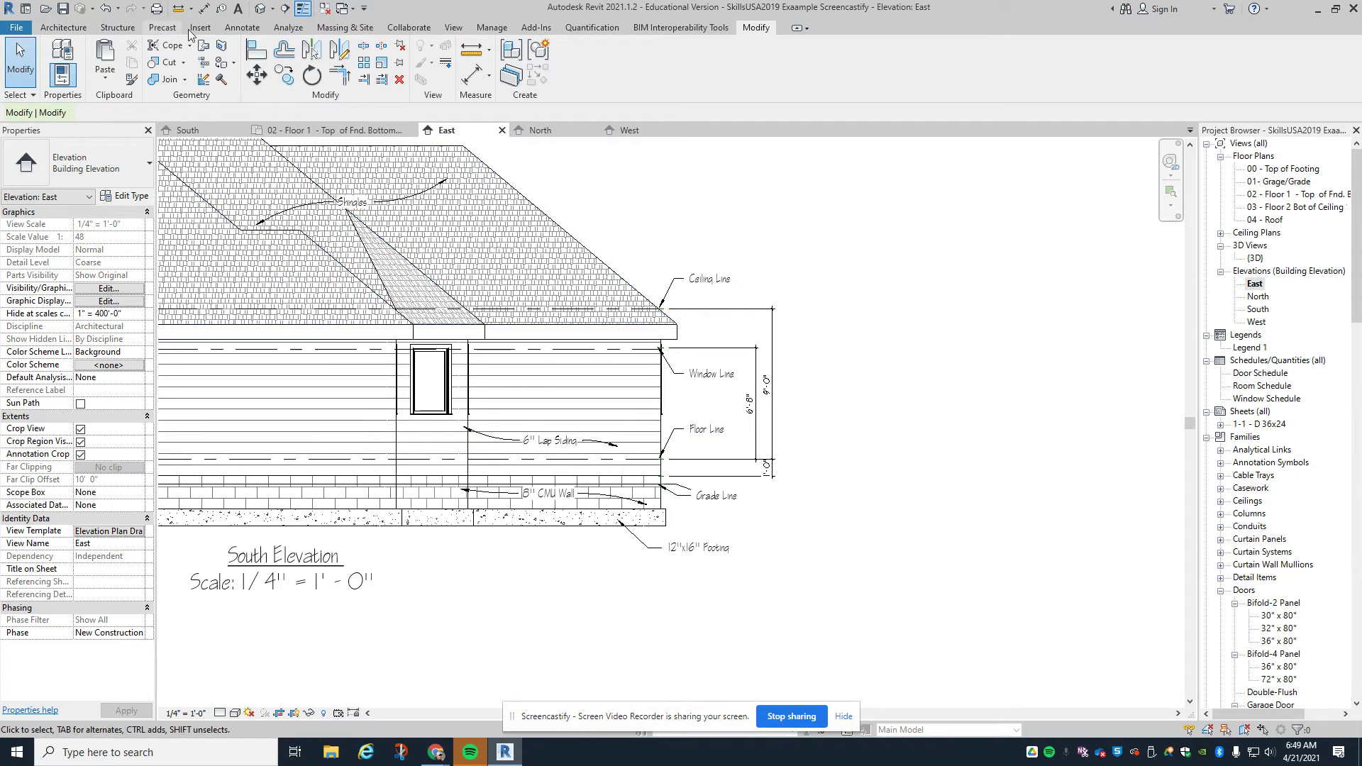
- Add an aligned 1'-0" dimension across the East footing's height
click(203, 8)
scroll(716, 517, up, 4)
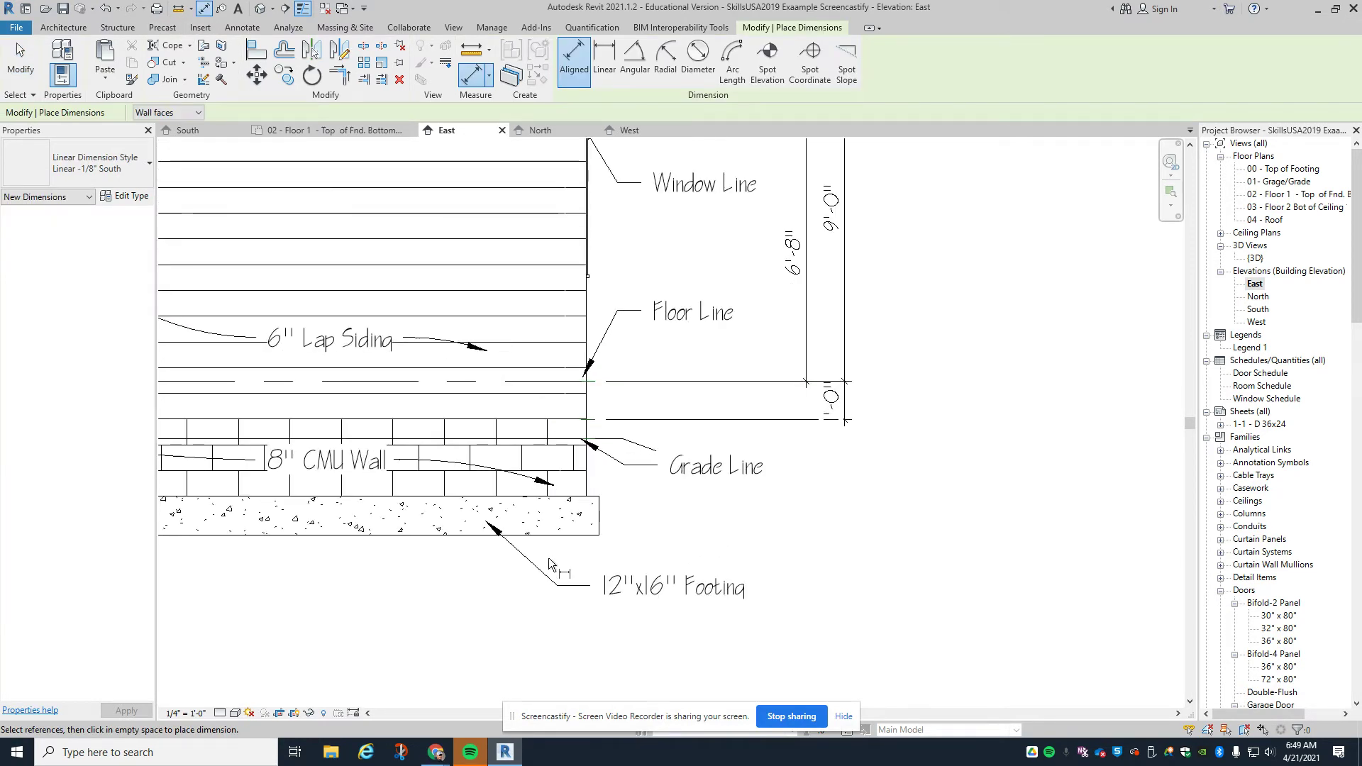
click(562, 535)
click(567, 497)
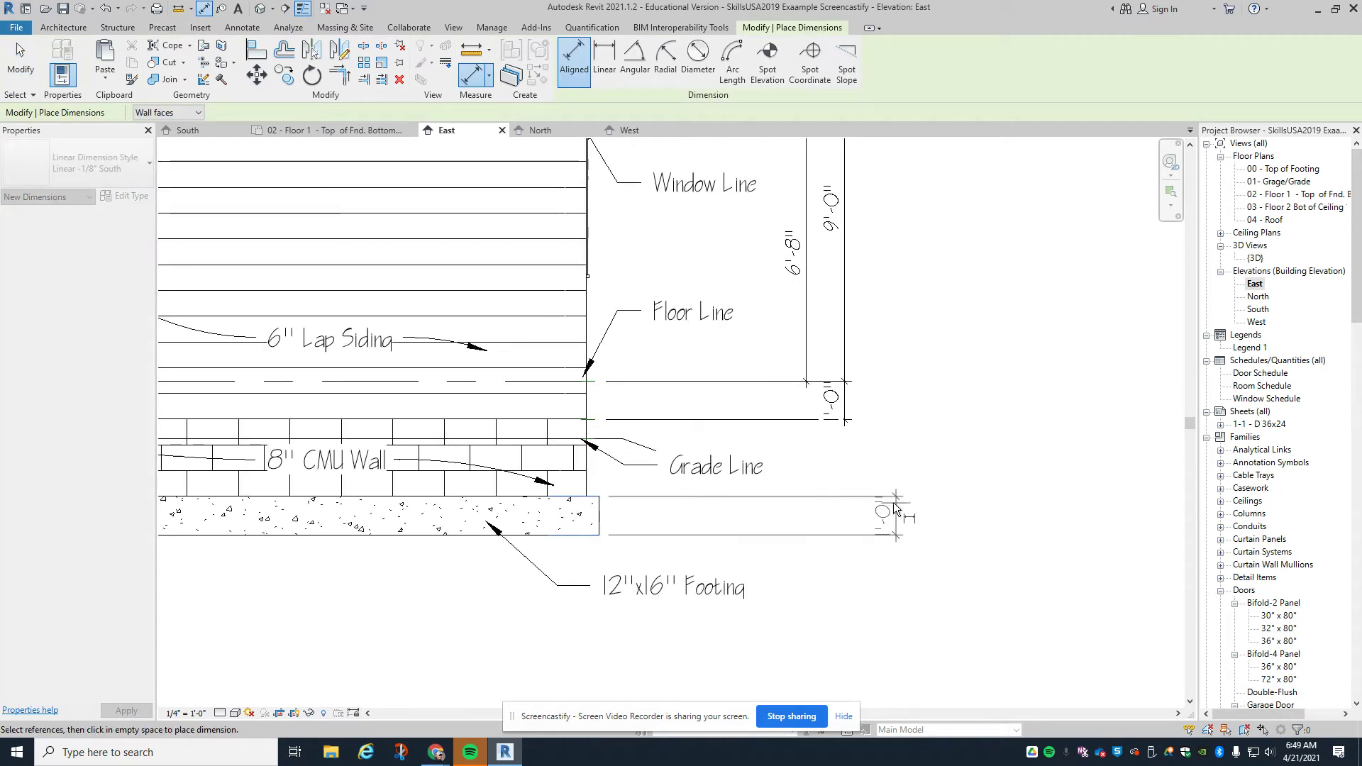
click(848, 502)
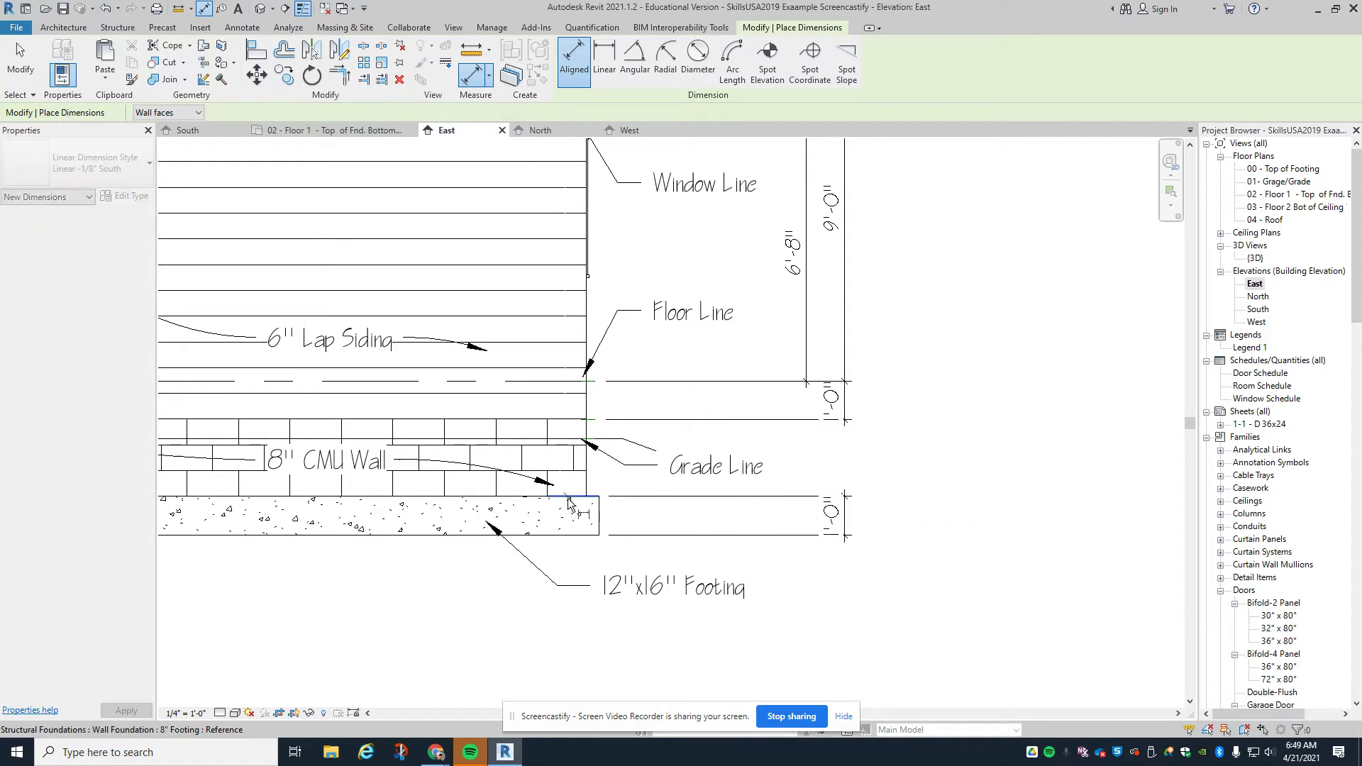
- Add the 2'-0" grade-to-footing dimension, then open the West elevation
click(568, 496)
click(594, 419)
click(846, 454)
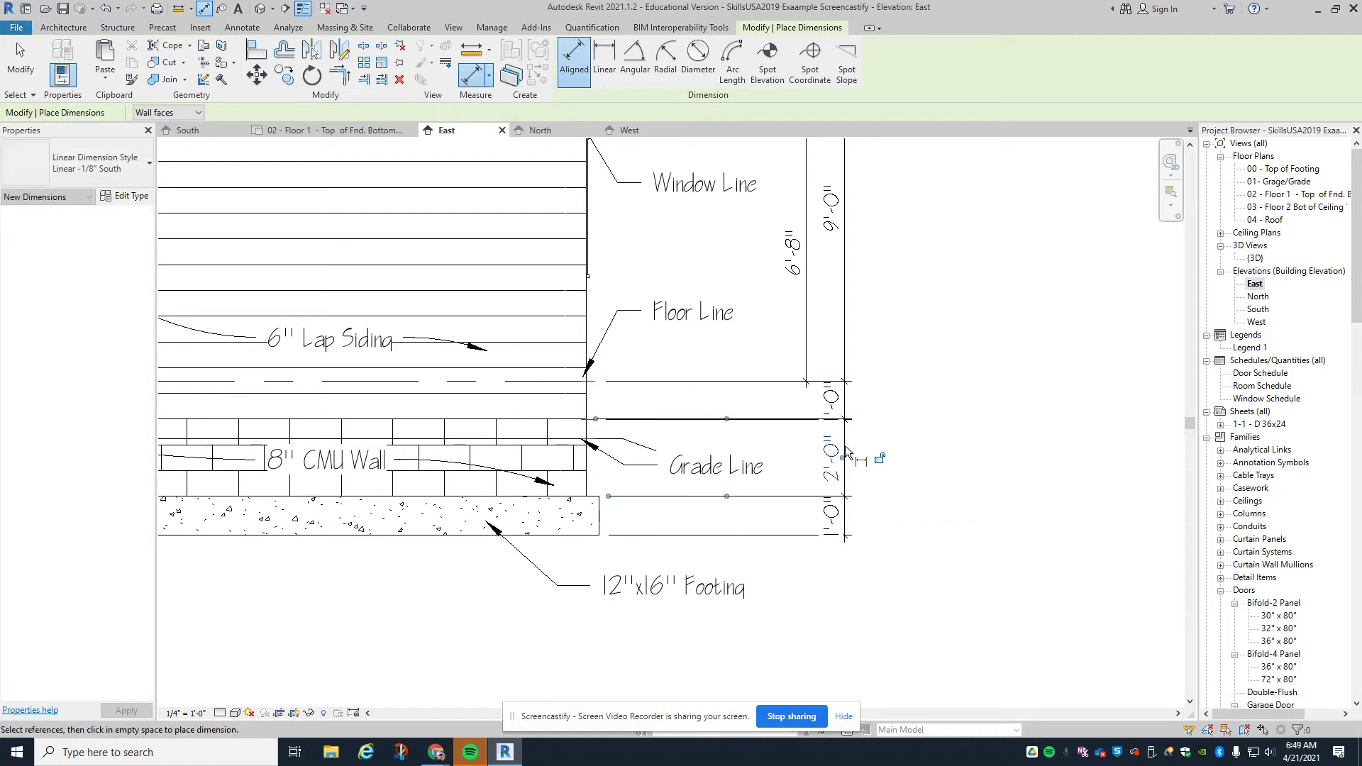
scroll(947, 556, down, 2)
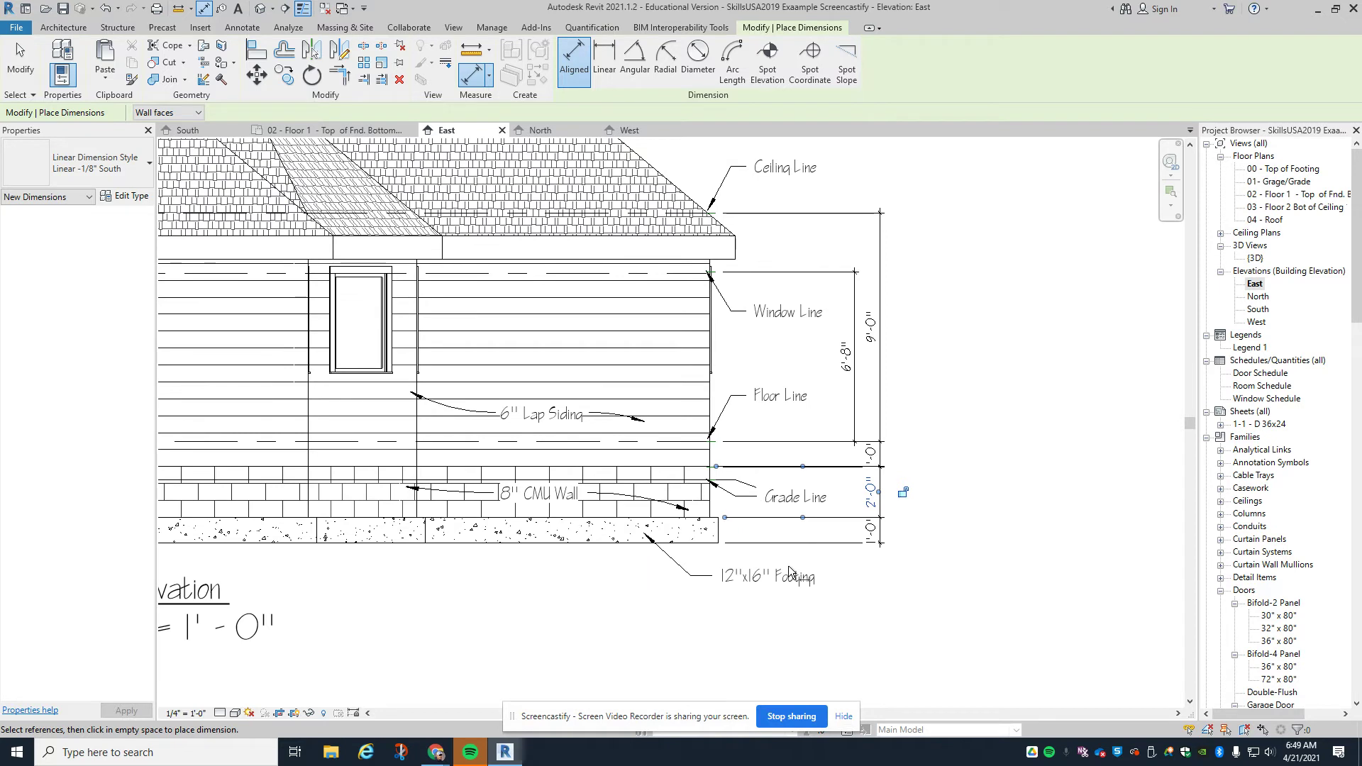
scroll(773, 596, down, 1)
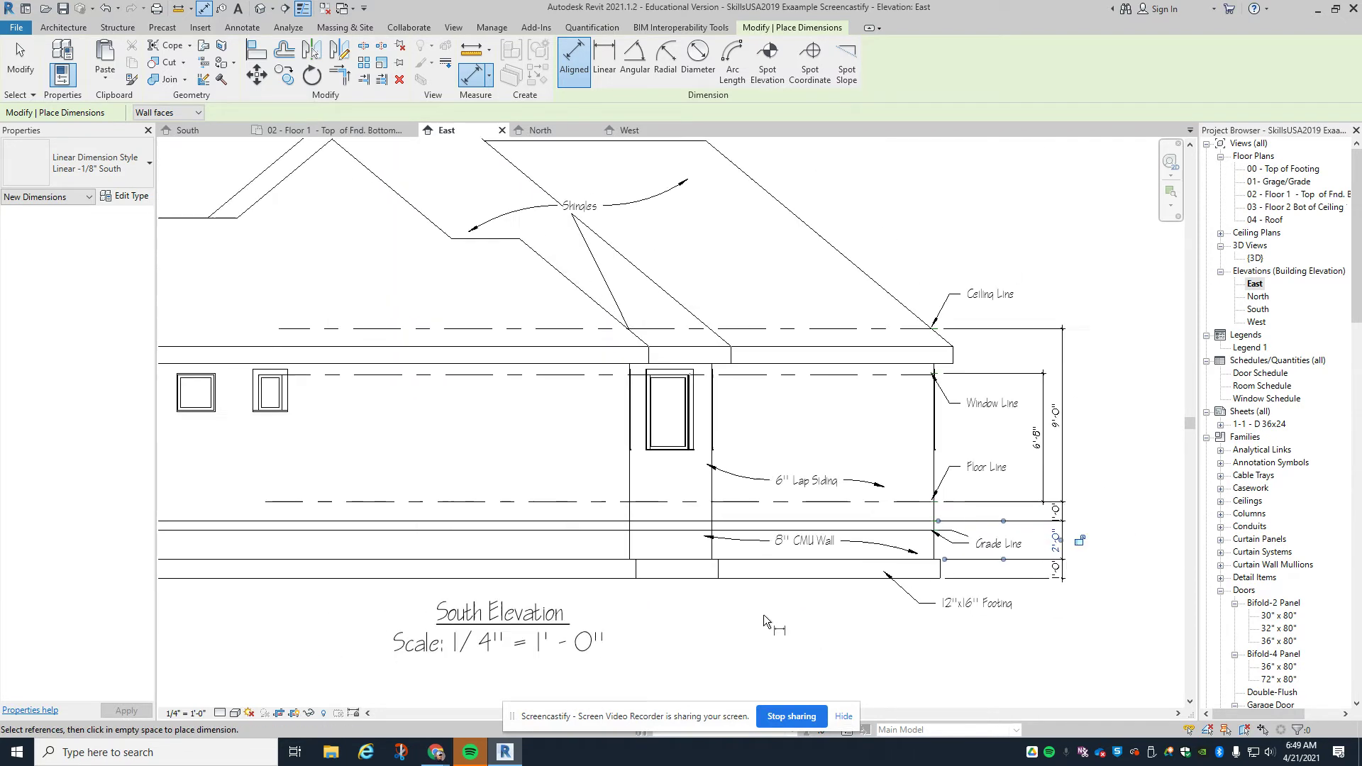
scroll(763, 614, down, 1)
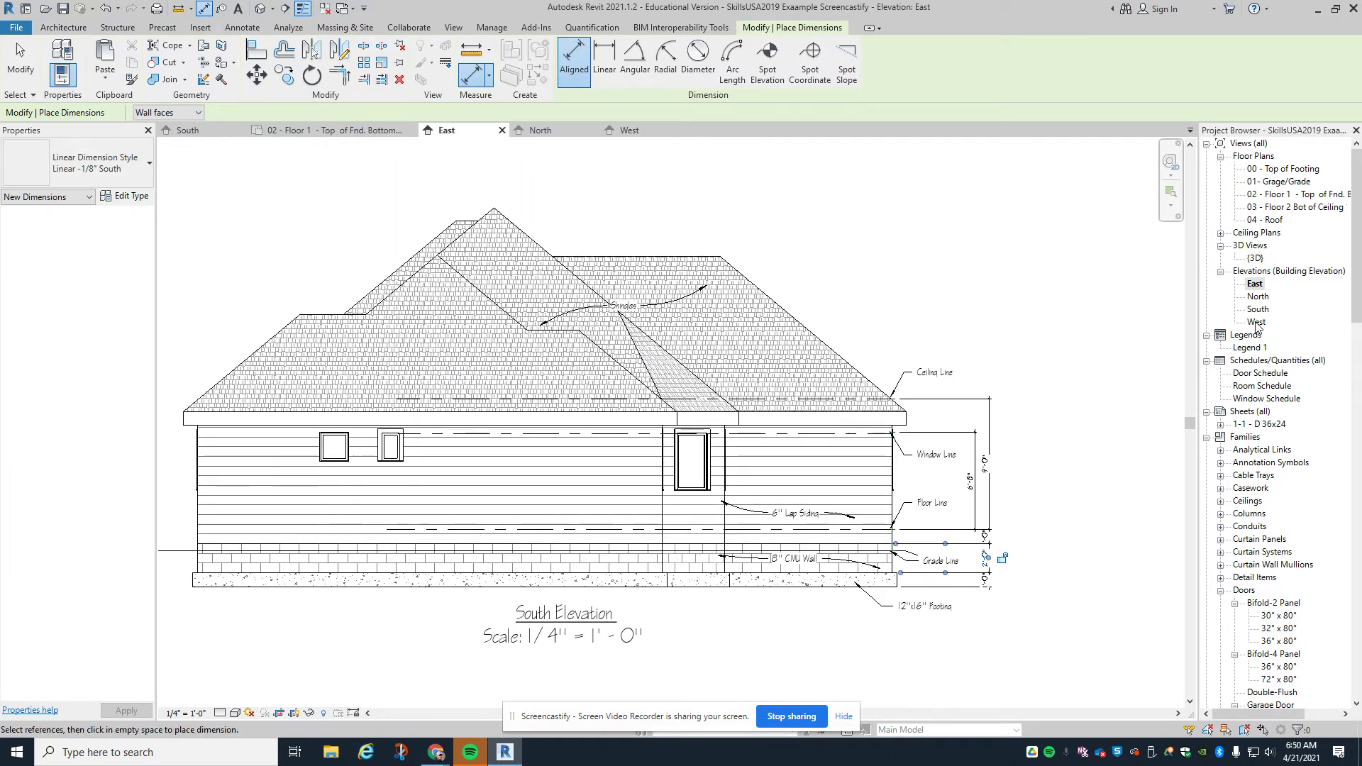
double_click(1256, 323)
- Hide the West elevation's level lines and paste the South annotations into the view
drag(1007, 528, 834, 310)
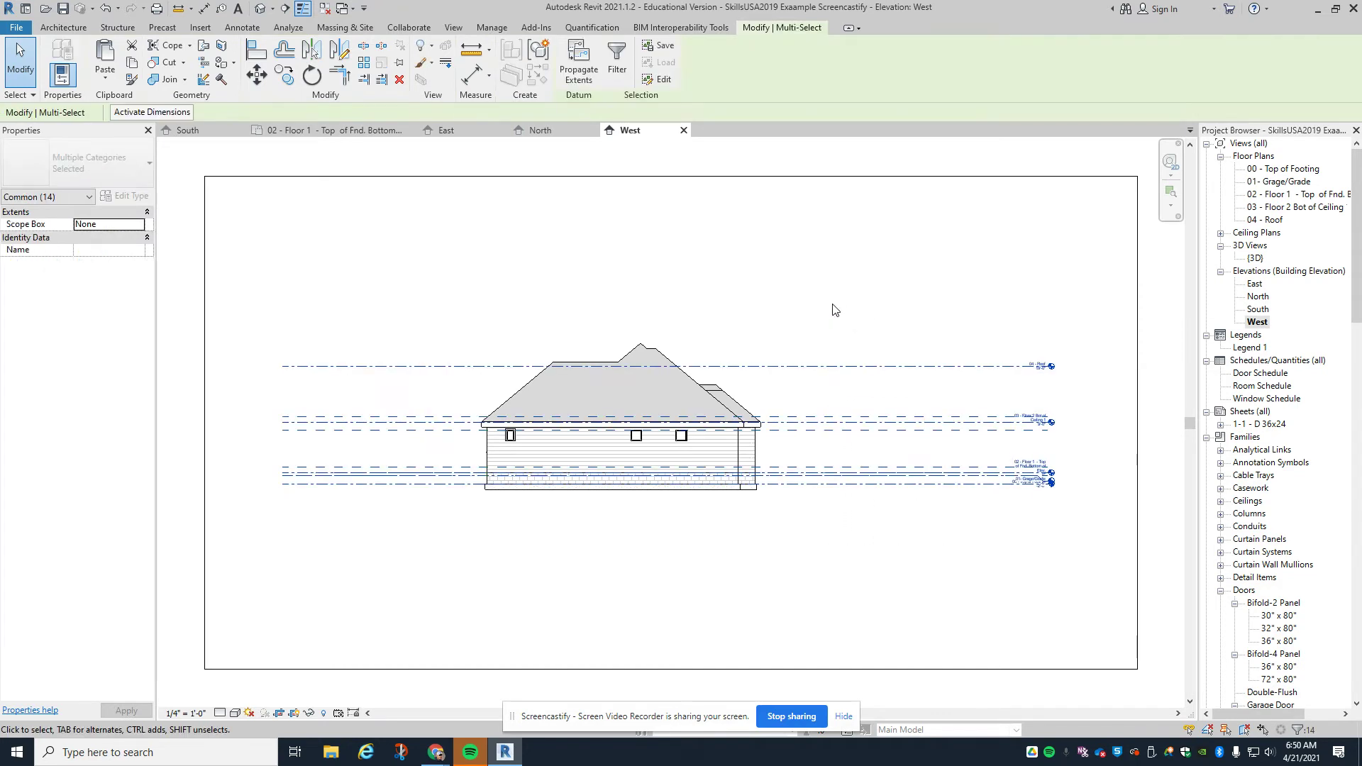
right_click(834, 310)
mouse_move(874, 372)
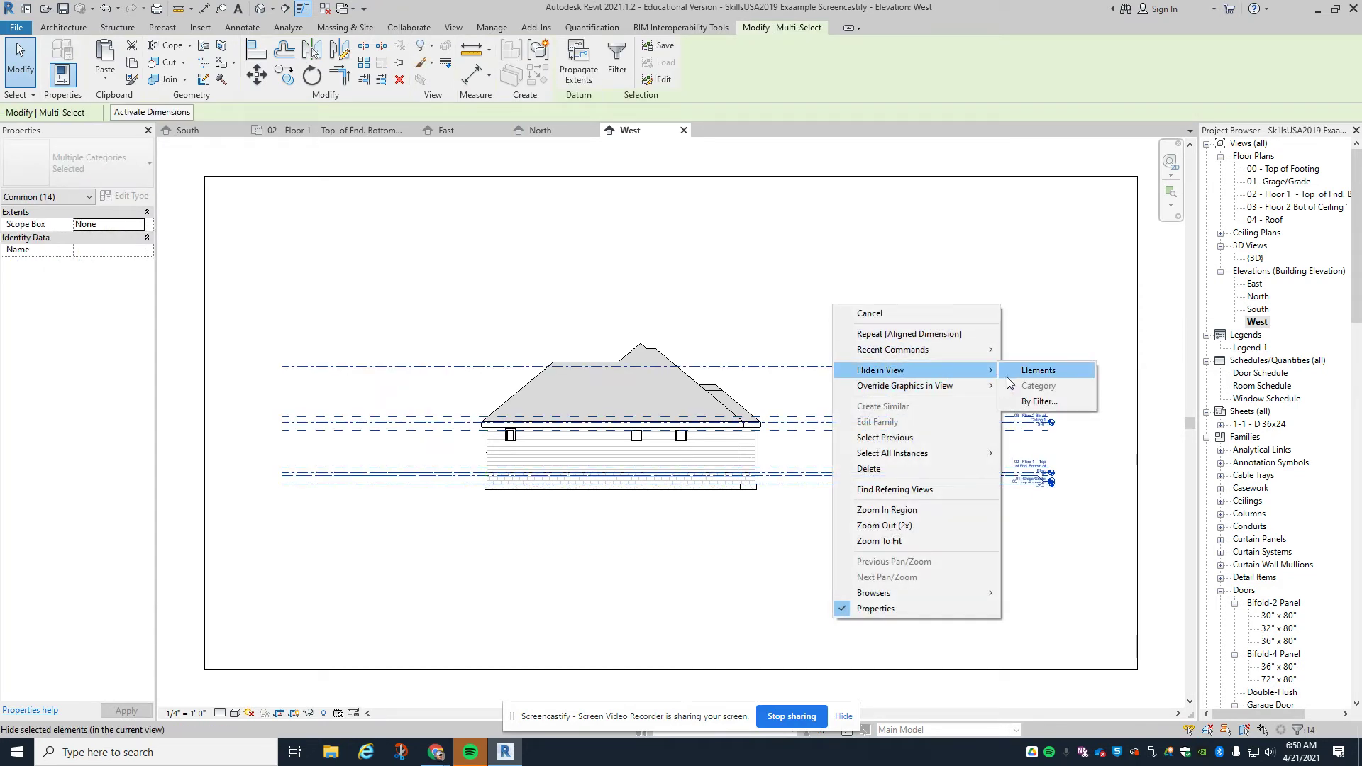
click(1058, 370)
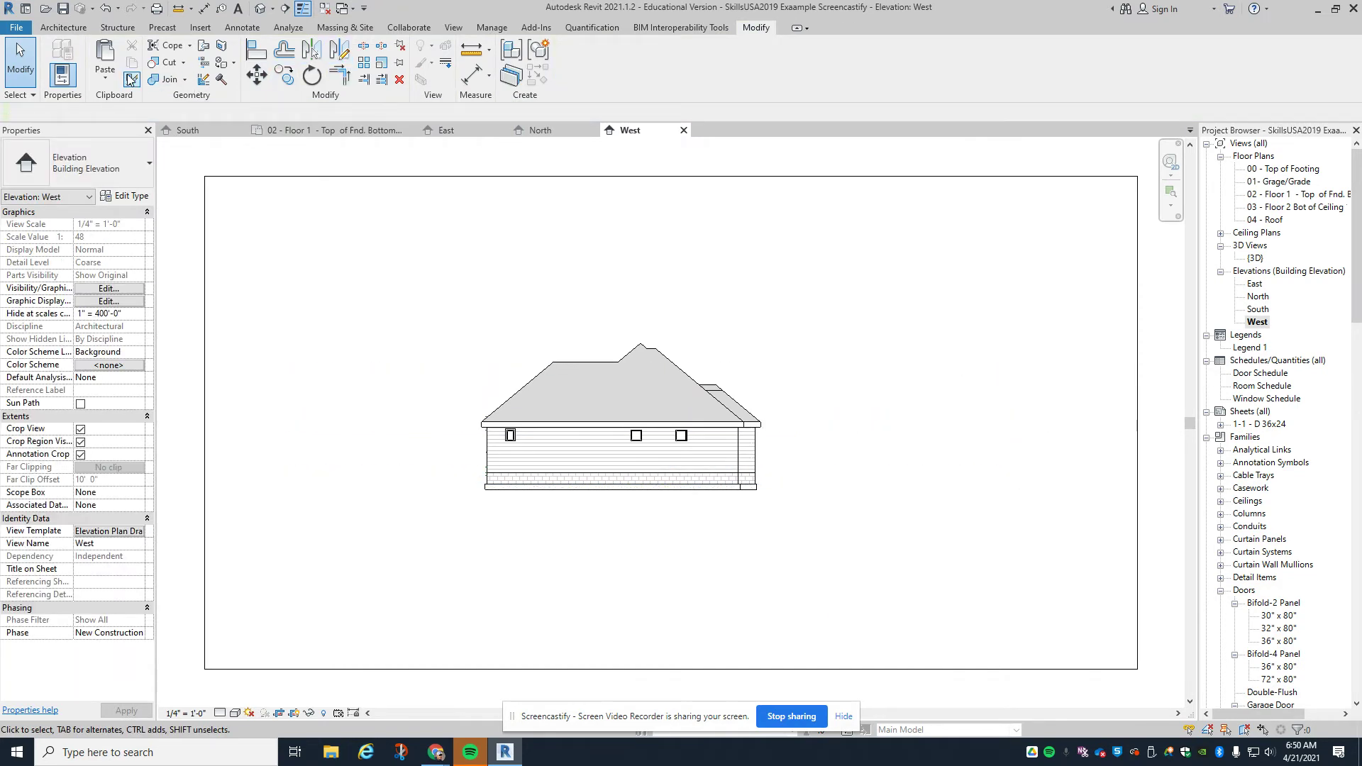
click(104, 60)
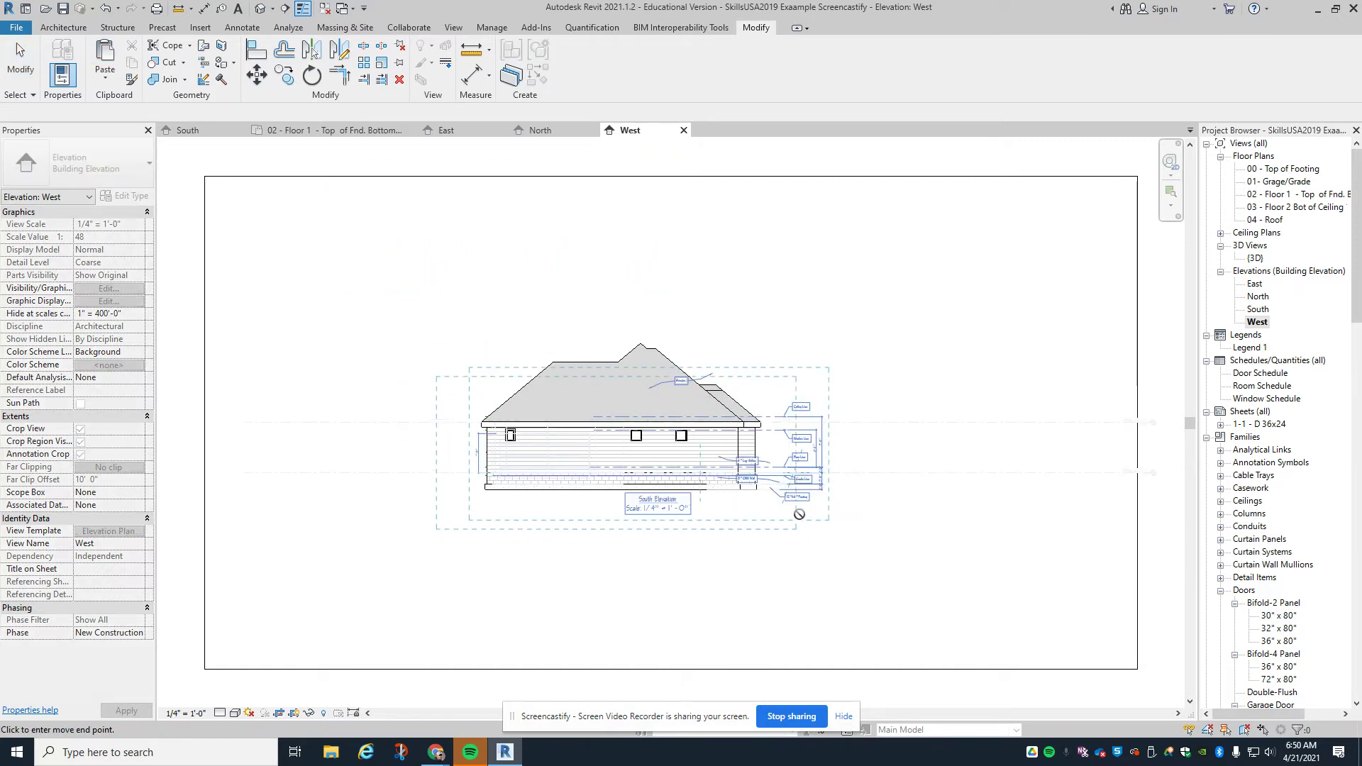
click(816, 516)
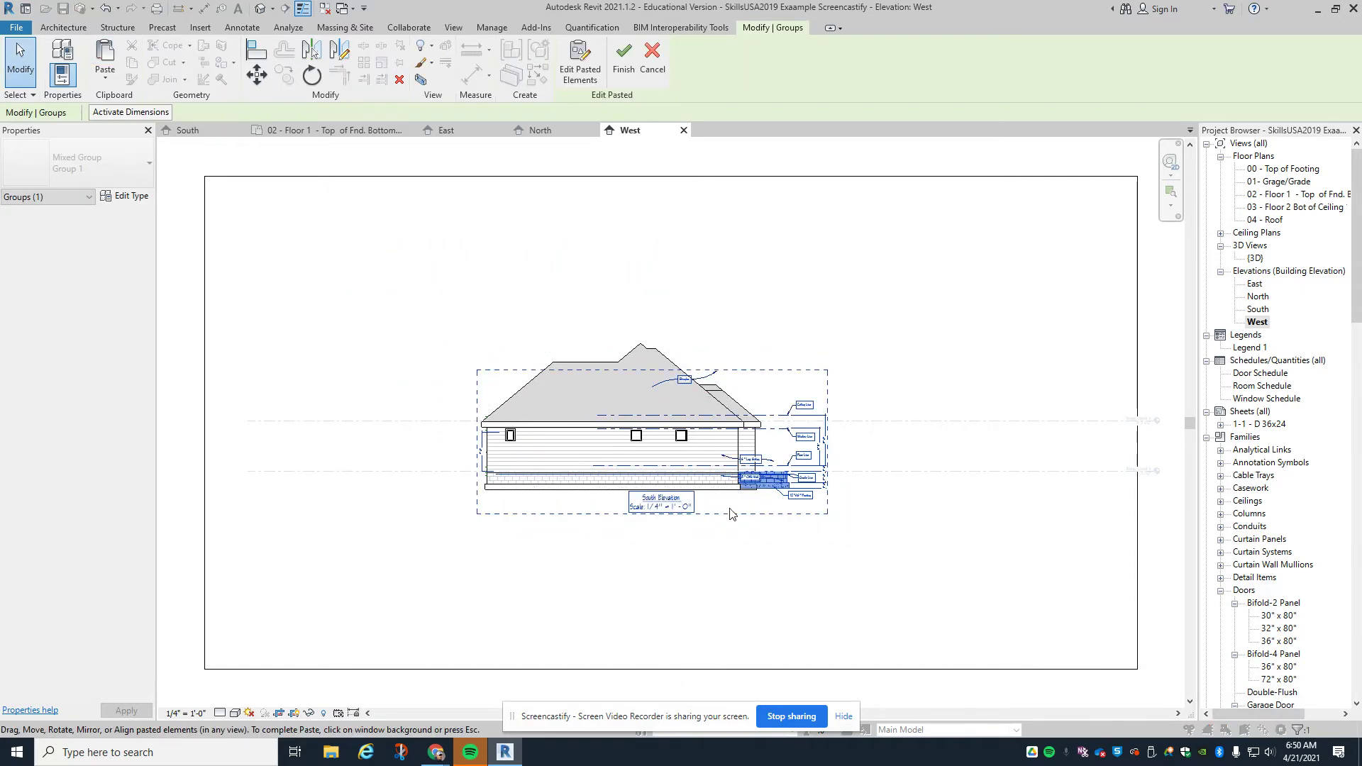
- Drag the pasted annotations into line with the West footing and grade, then finish the paste
scroll(731, 513, up, 8)
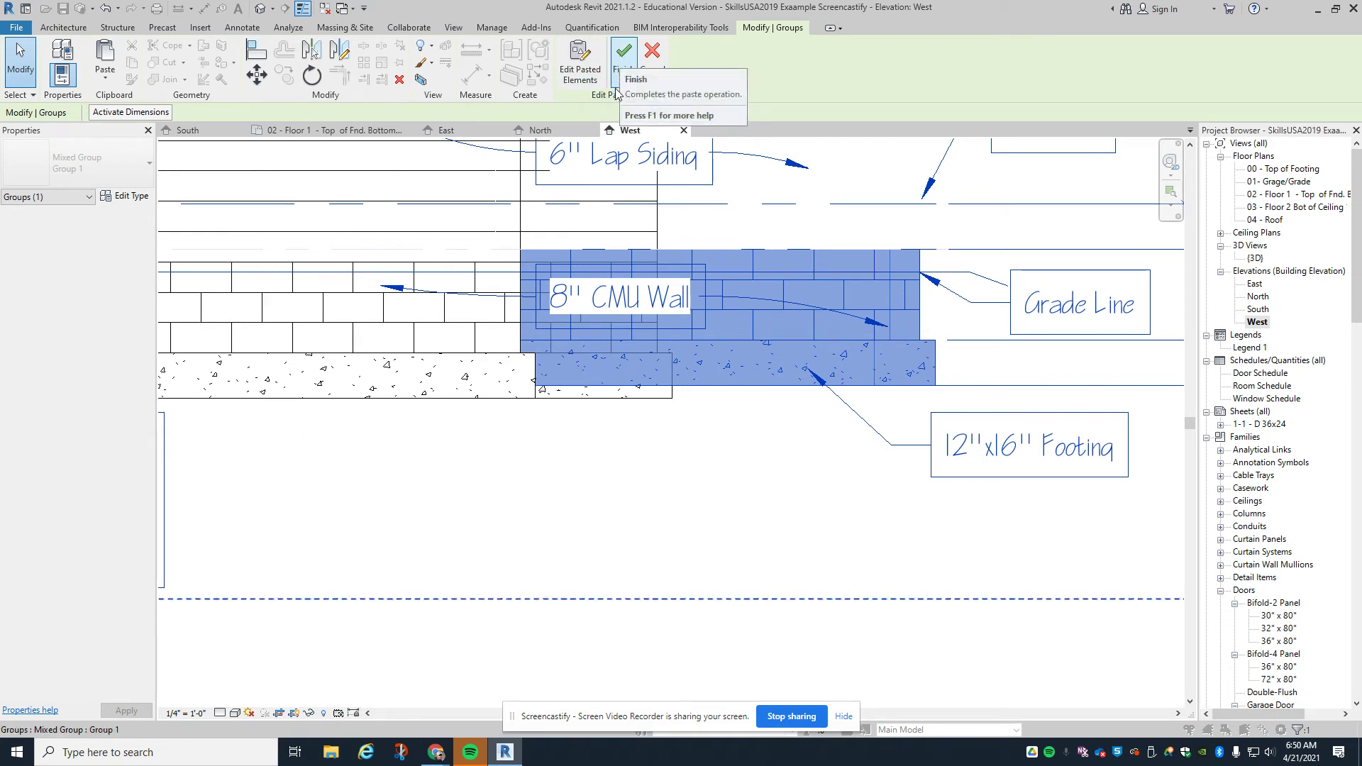
scroll(724, 497, down, 3)
middle_drag(729, 538, 589, 556)
scroll(692, 367, up, 2)
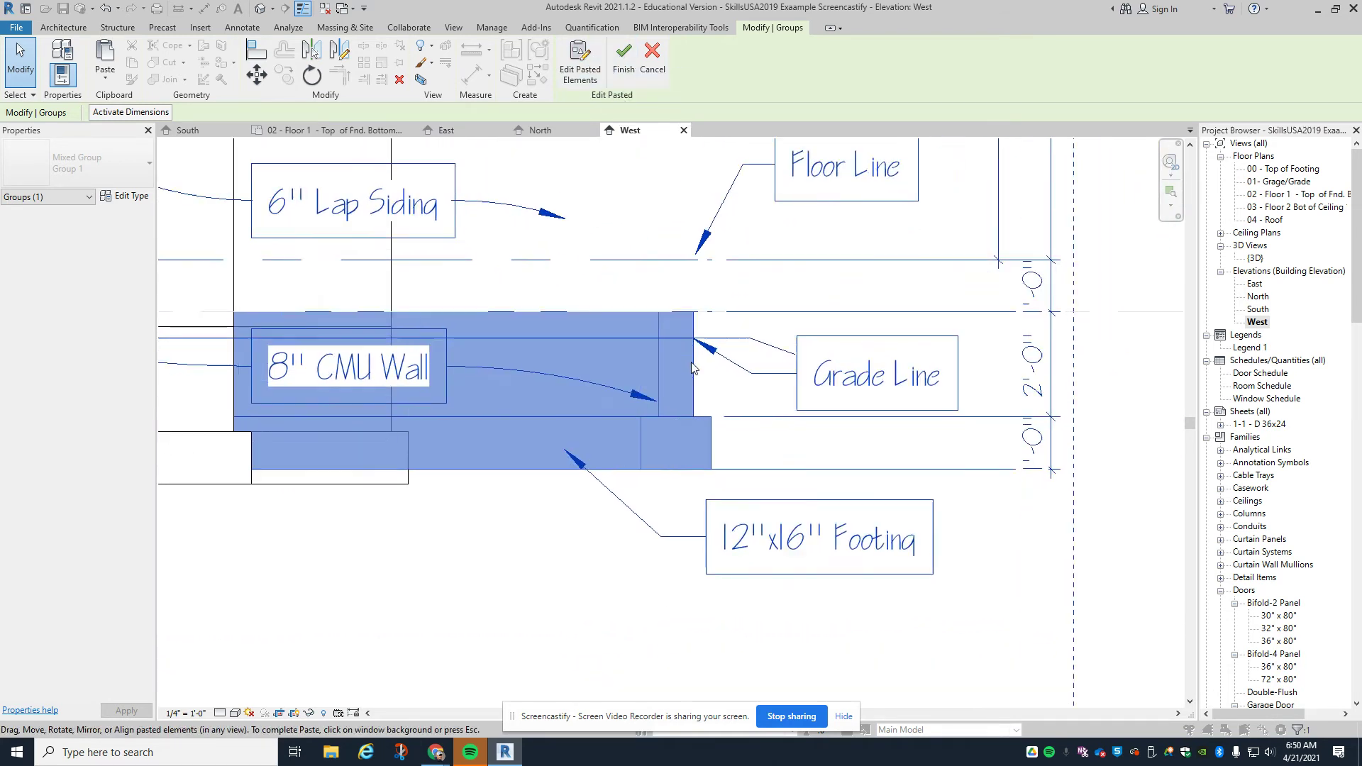
scroll(692, 368, up, 1)
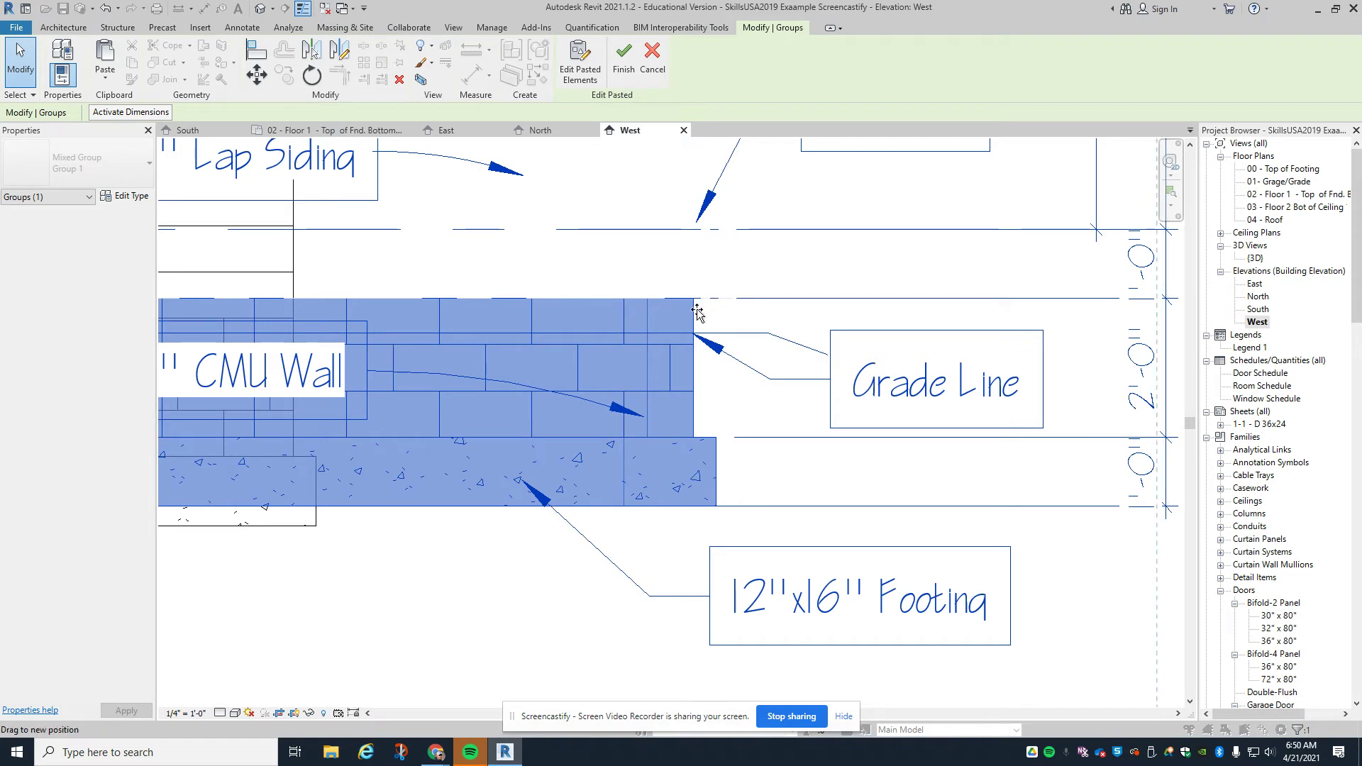
drag(697, 312, 341, 323)
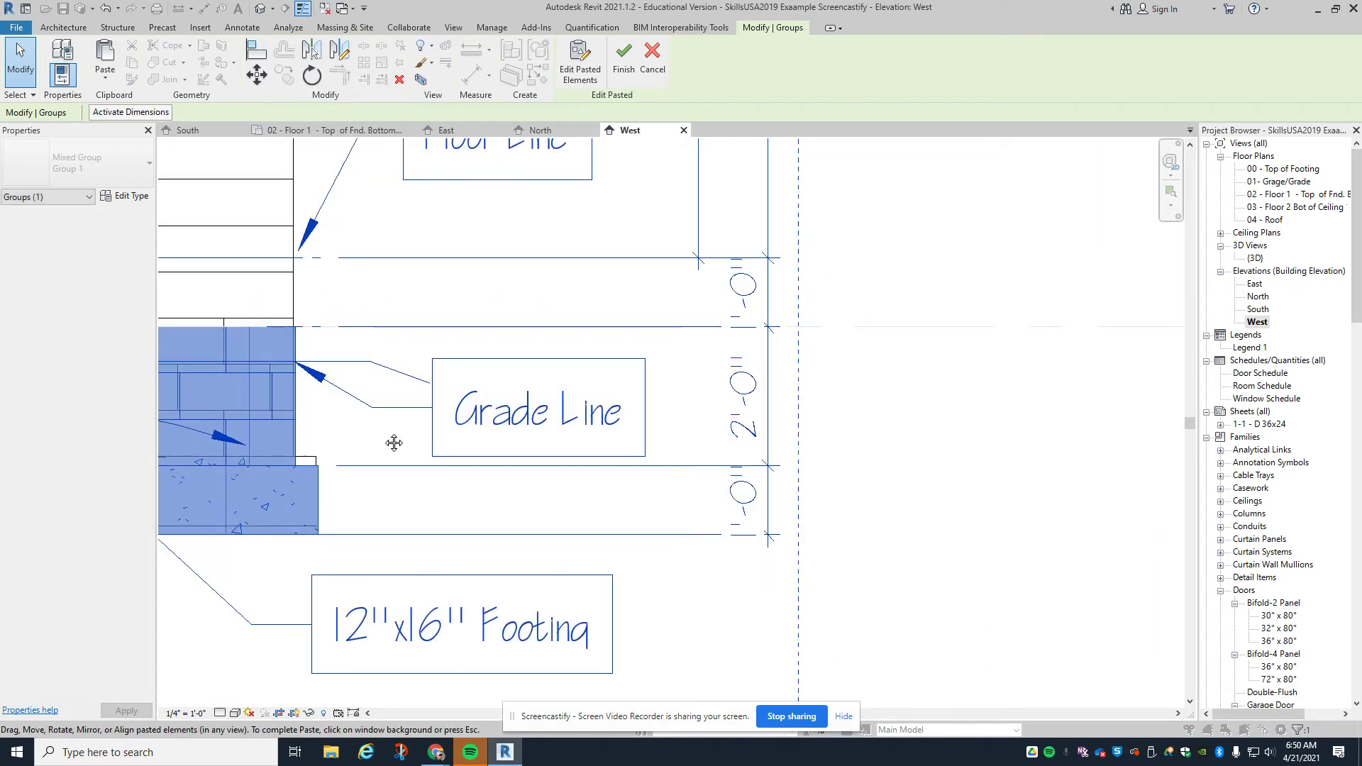
middle_drag(389, 441, 768, 438)
scroll(768, 355, up, 2)
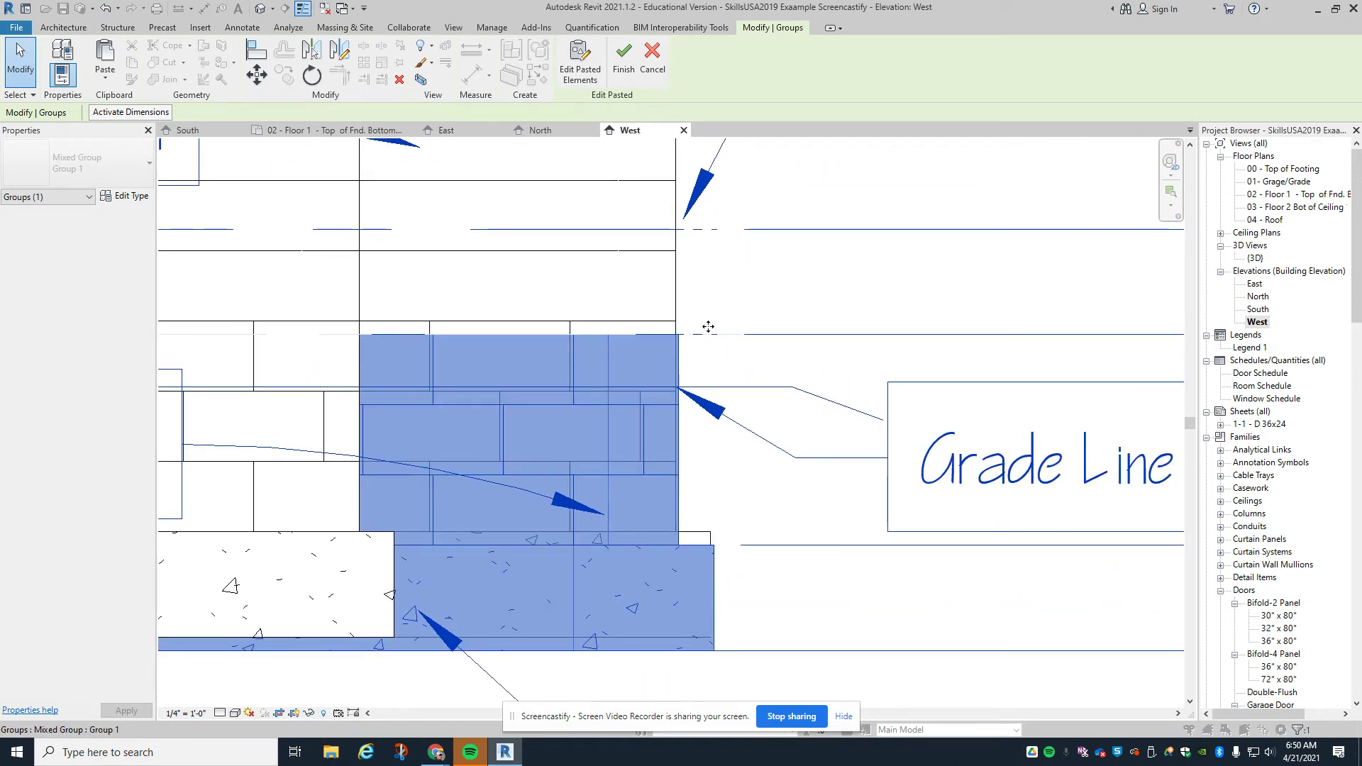
drag(709, 319, 712, 322)
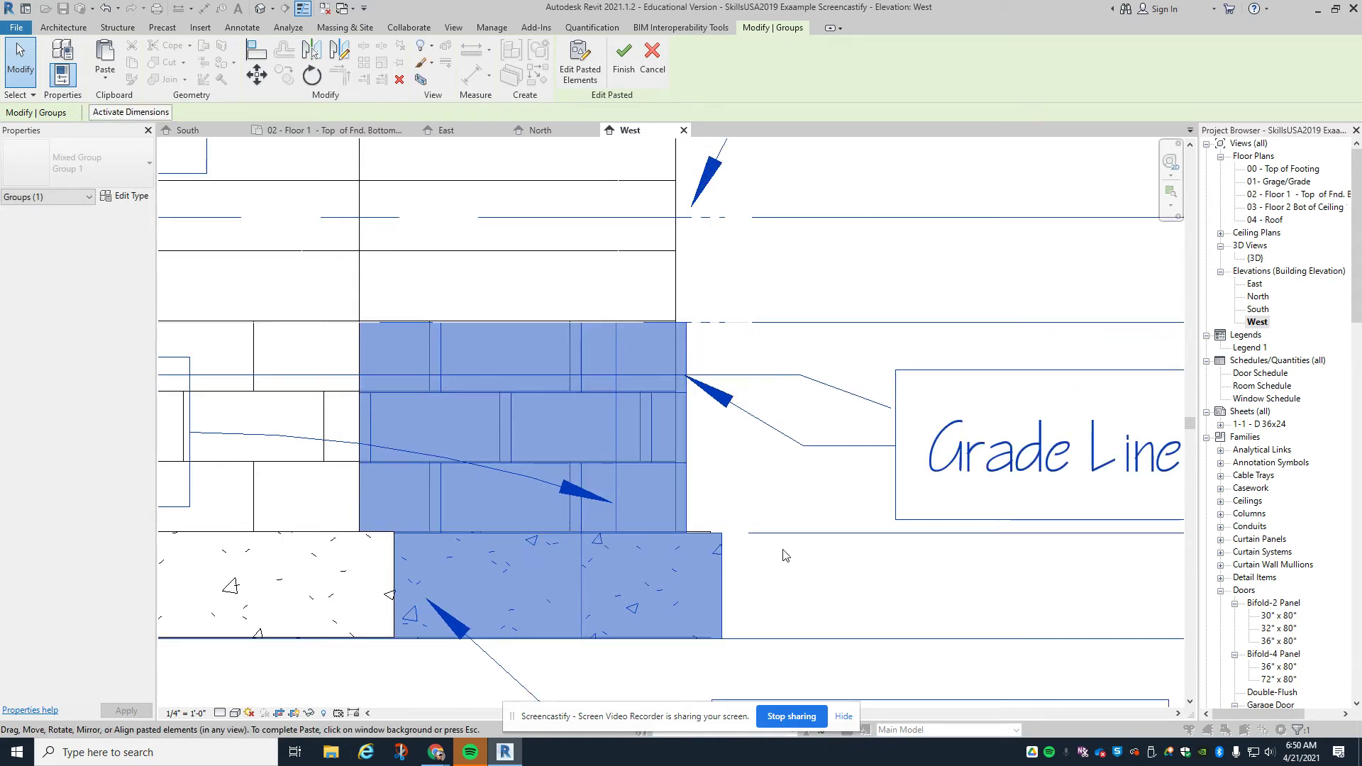
scroll(784, 554, down, 4)
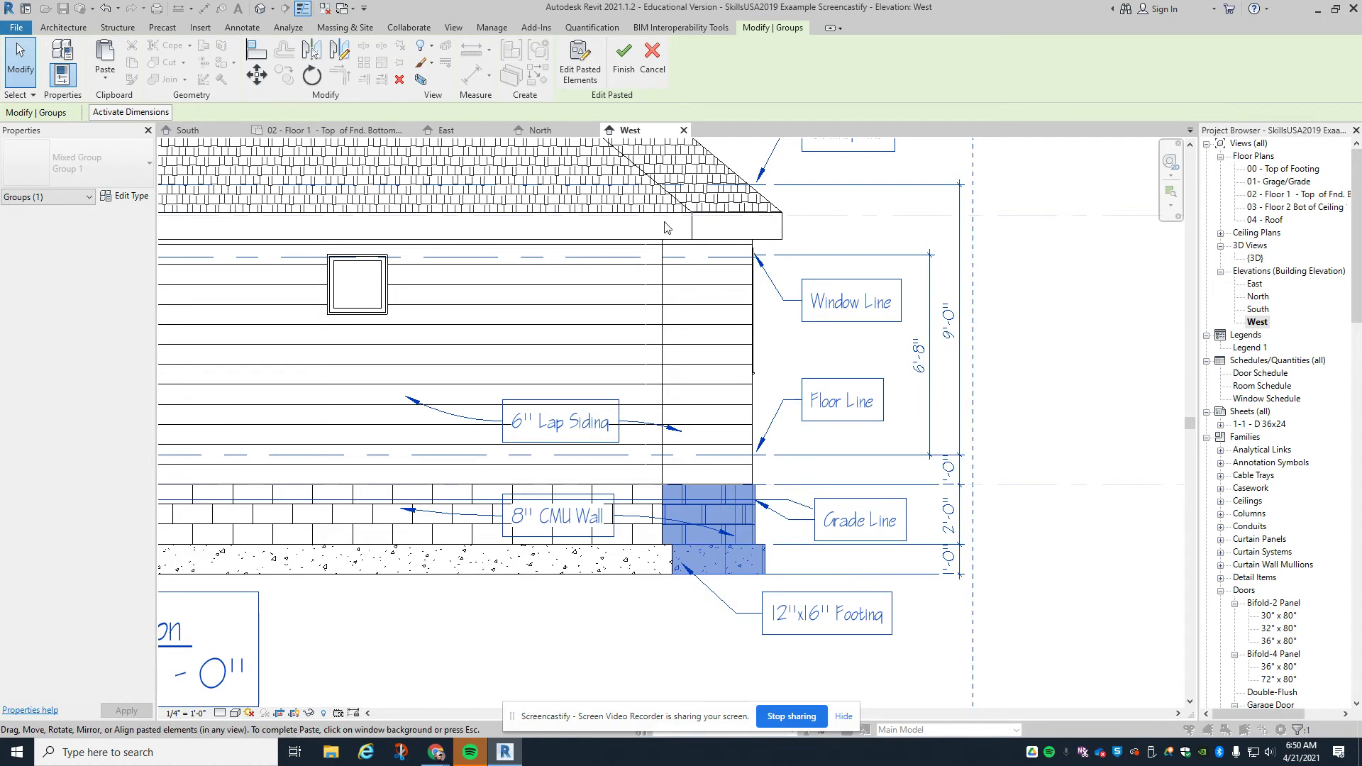
click(624, 71)
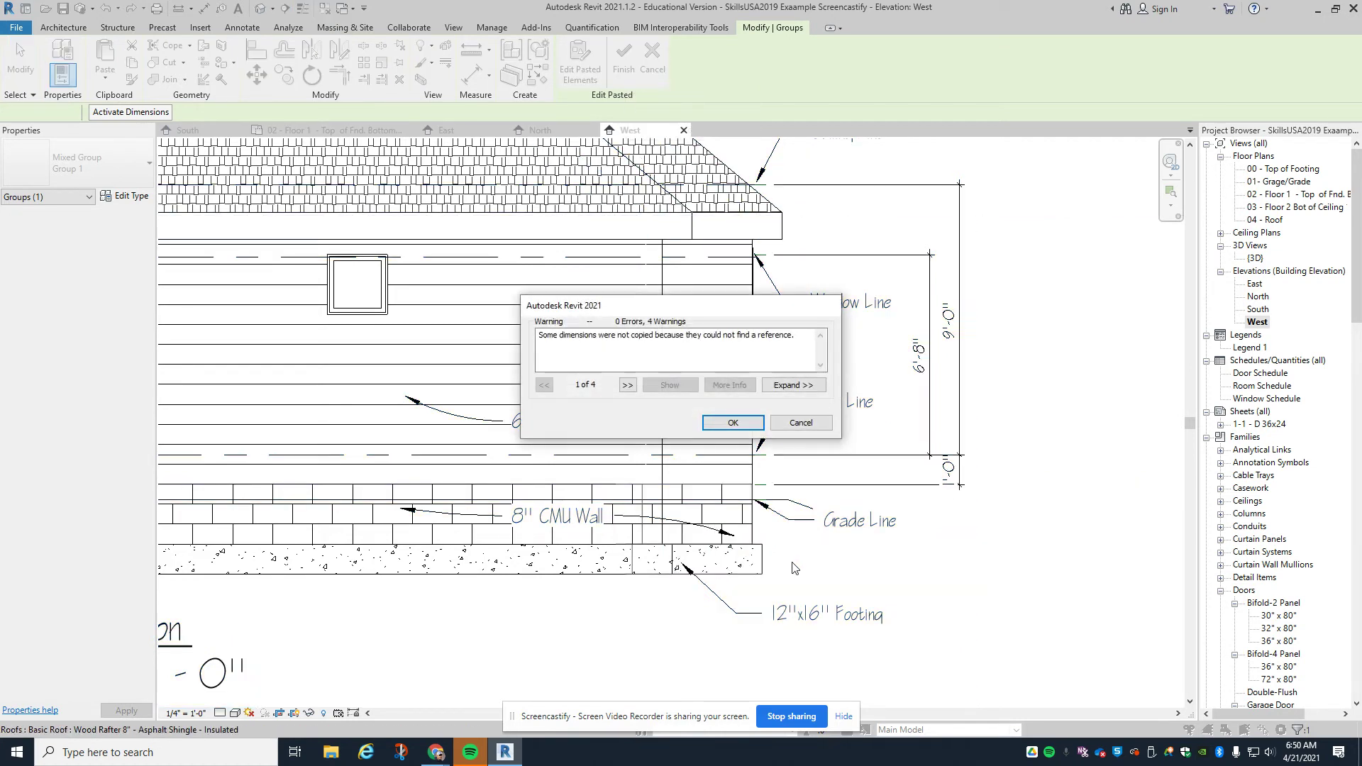
- Dismiss the warning and add the 1'-0" footing-height dimension on the West elevation
click(730, 421)
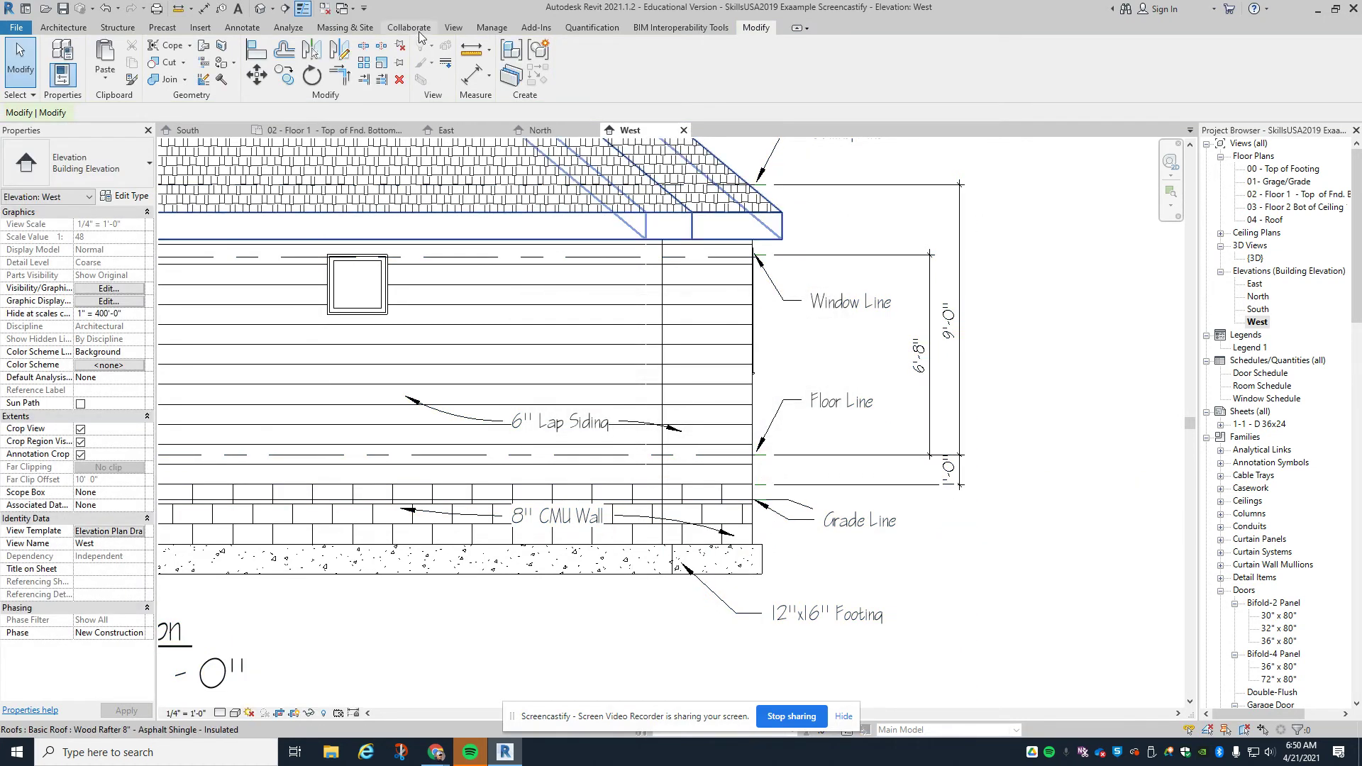
click(205, 10)
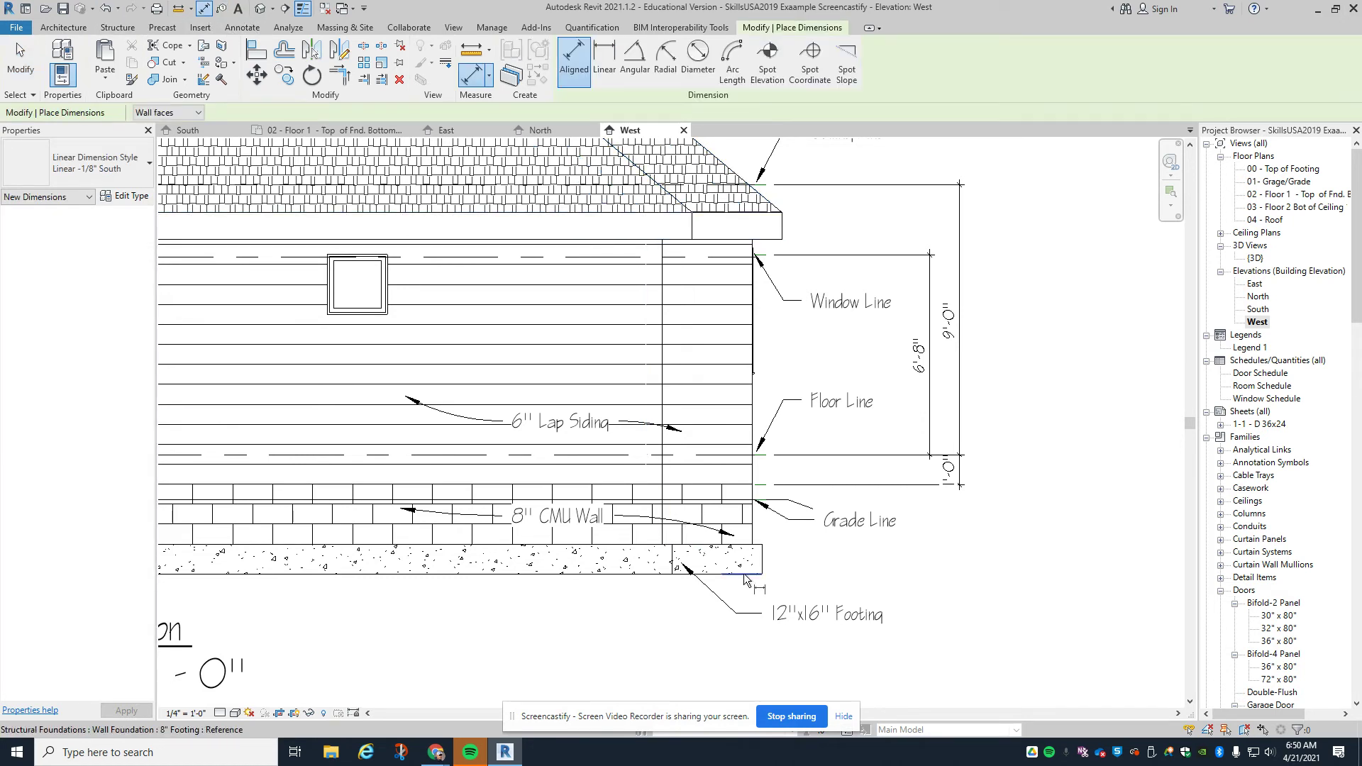
click(755, 550)
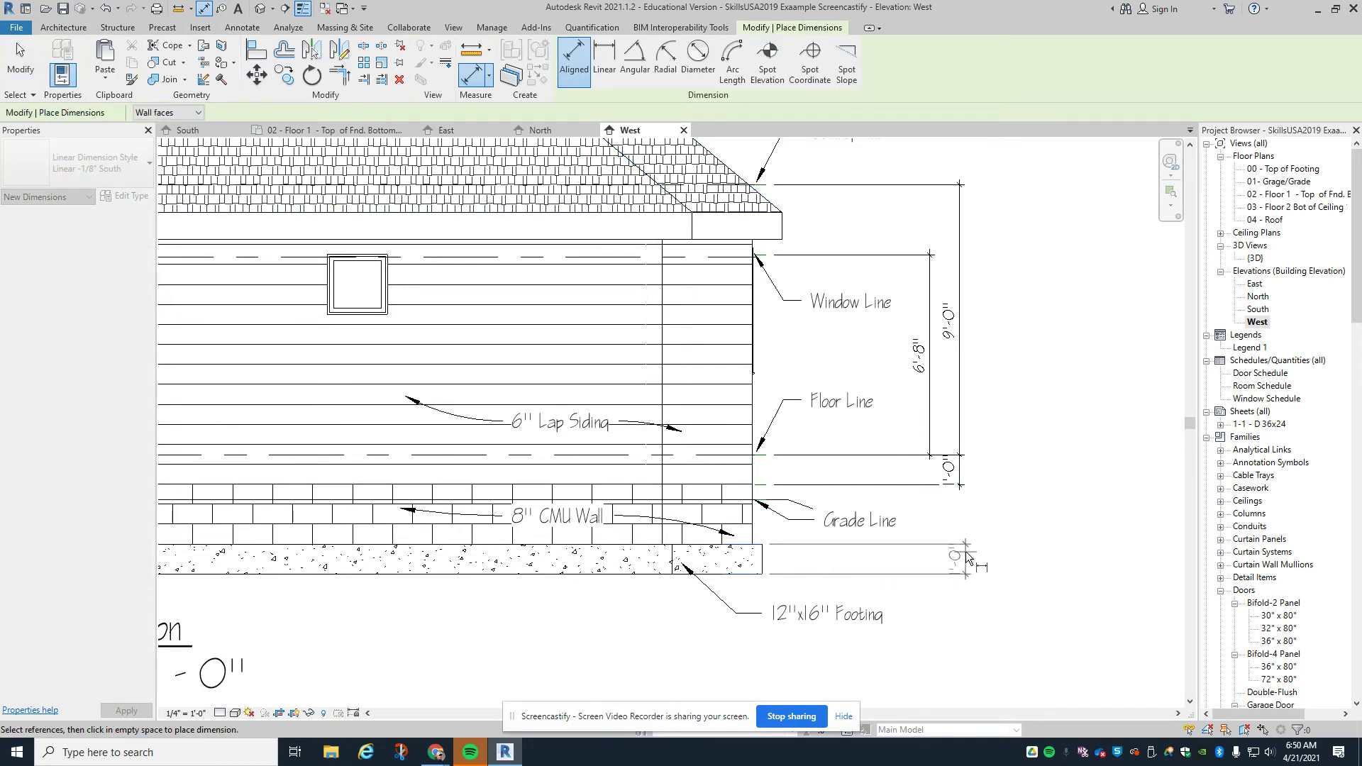
click(963, 557)
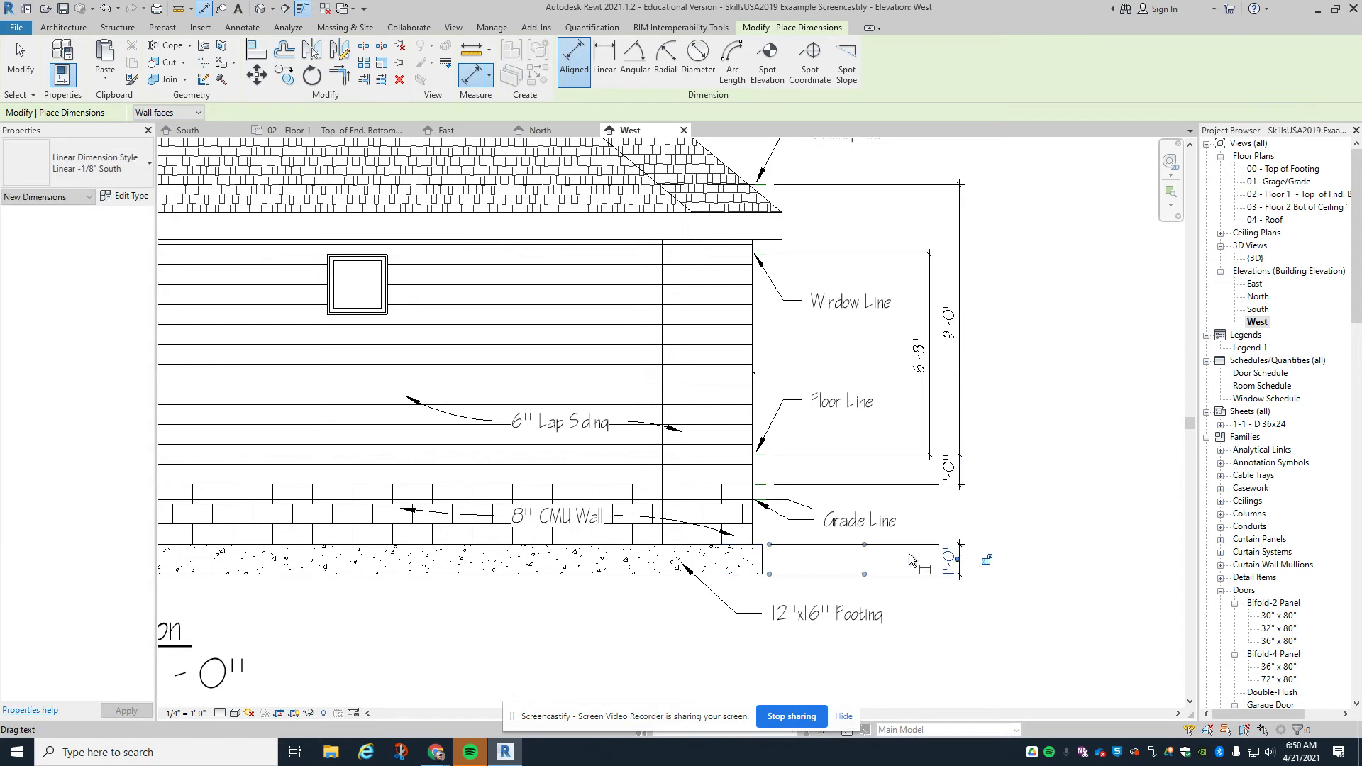
- Add the 2'-0" footing-to-grade dimension beside the West footing
click(740, 552)
click(760, 486)
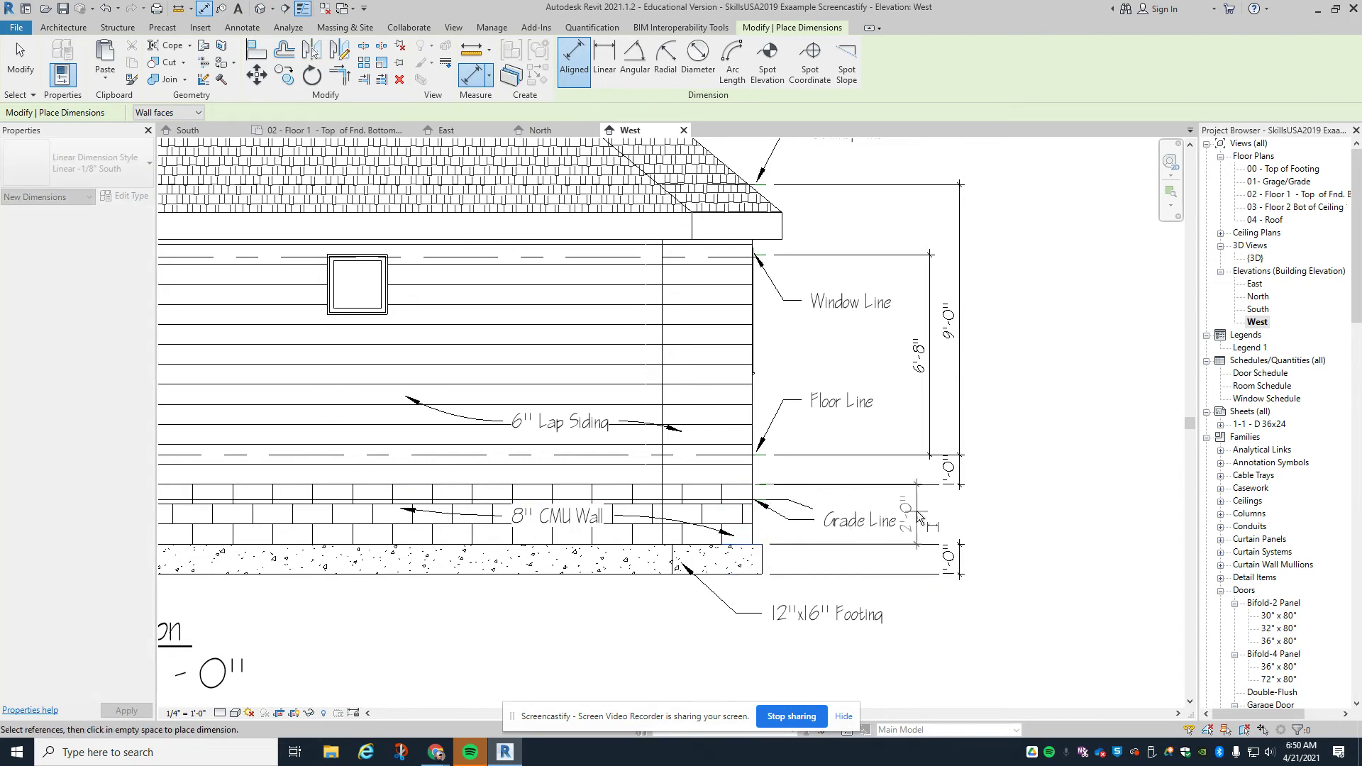
click(962, 524)
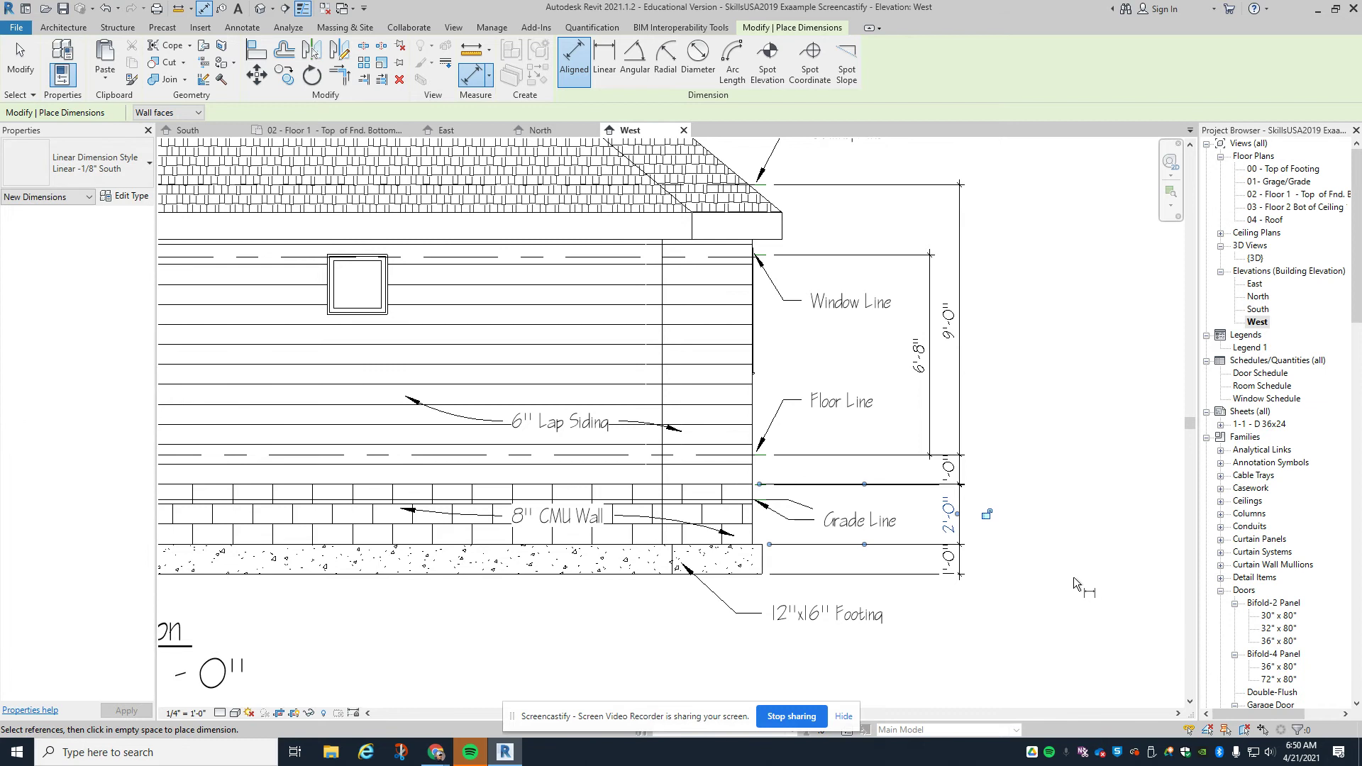
middle_drag(522, 408, 872, 485)
key(Escape)
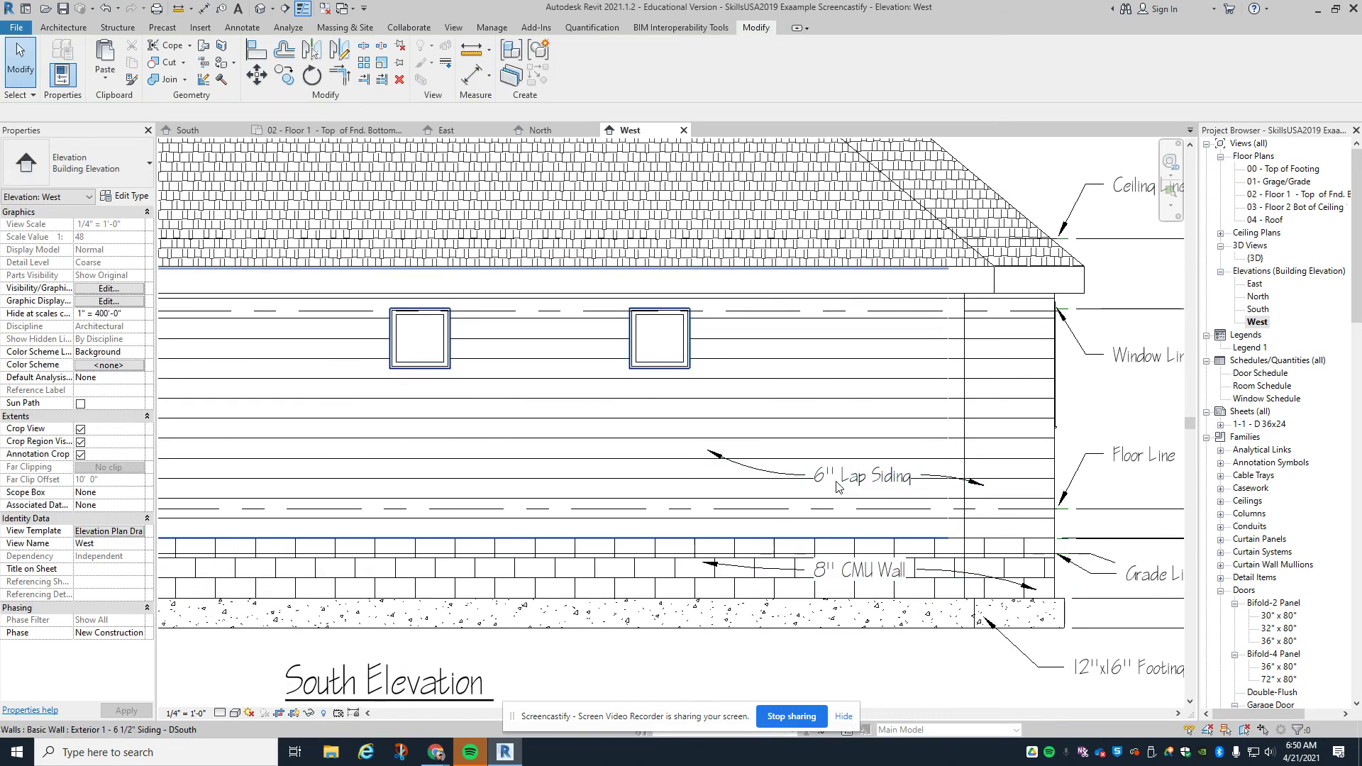
- Move the 6" Lap Siding note left and replace its leaders with left and right arc leaders
click(839, 488)
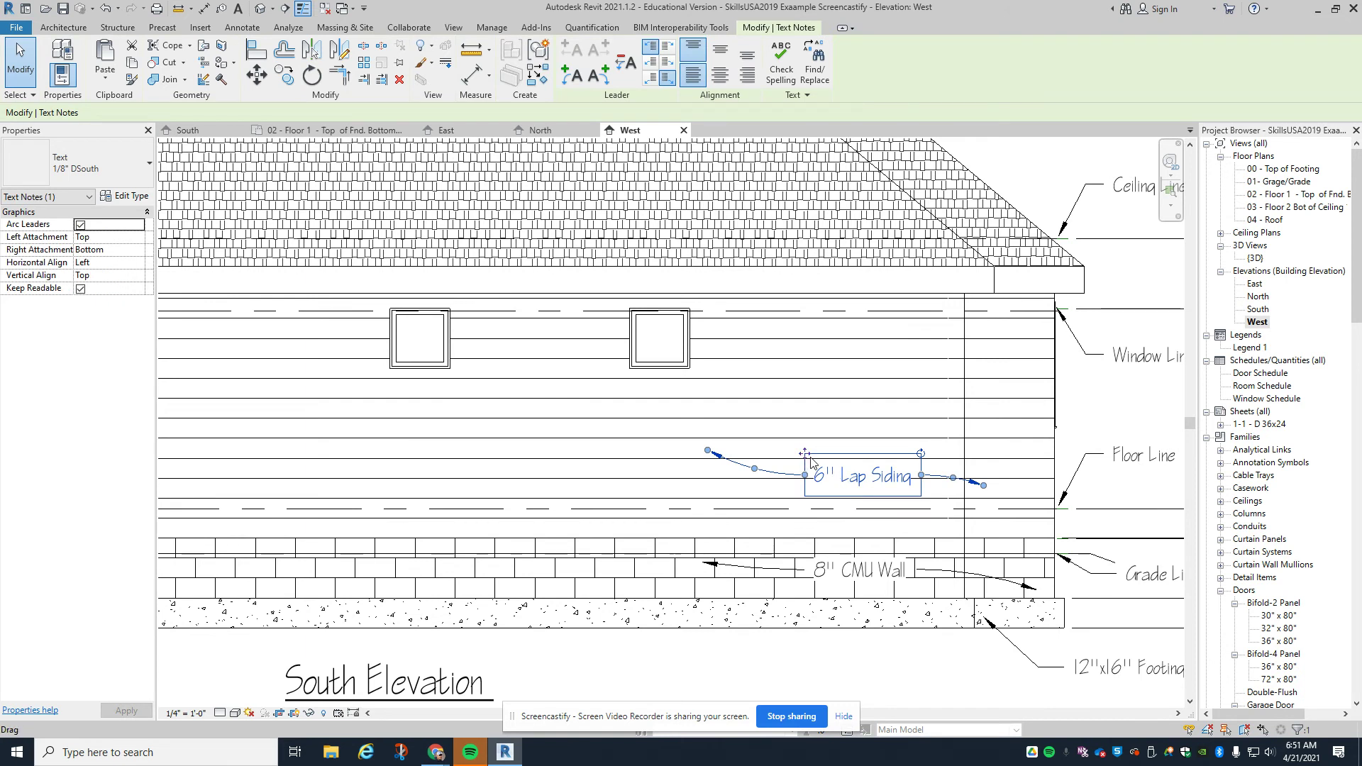
ctrl+drag(811, 461, 494, 416)
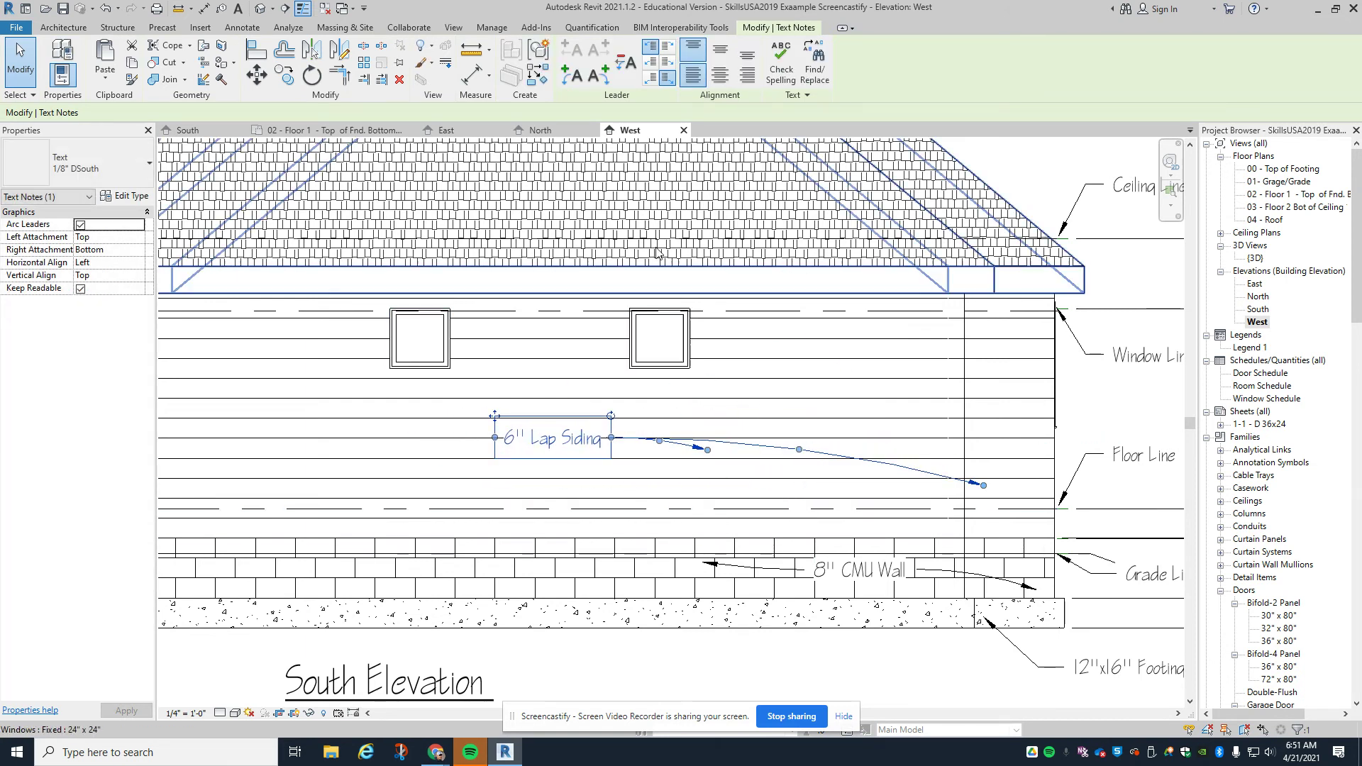
click(623, 63)
click(622, 63)
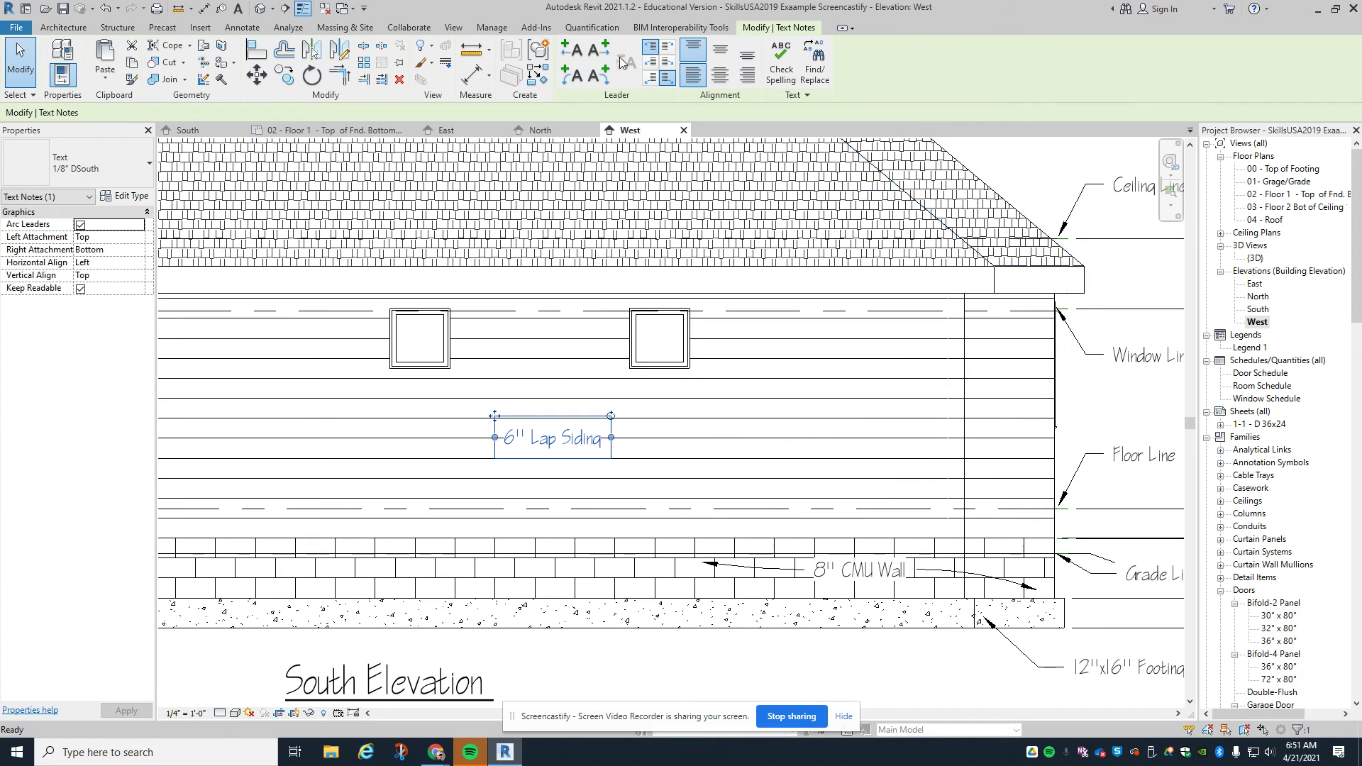
click(567, 84)
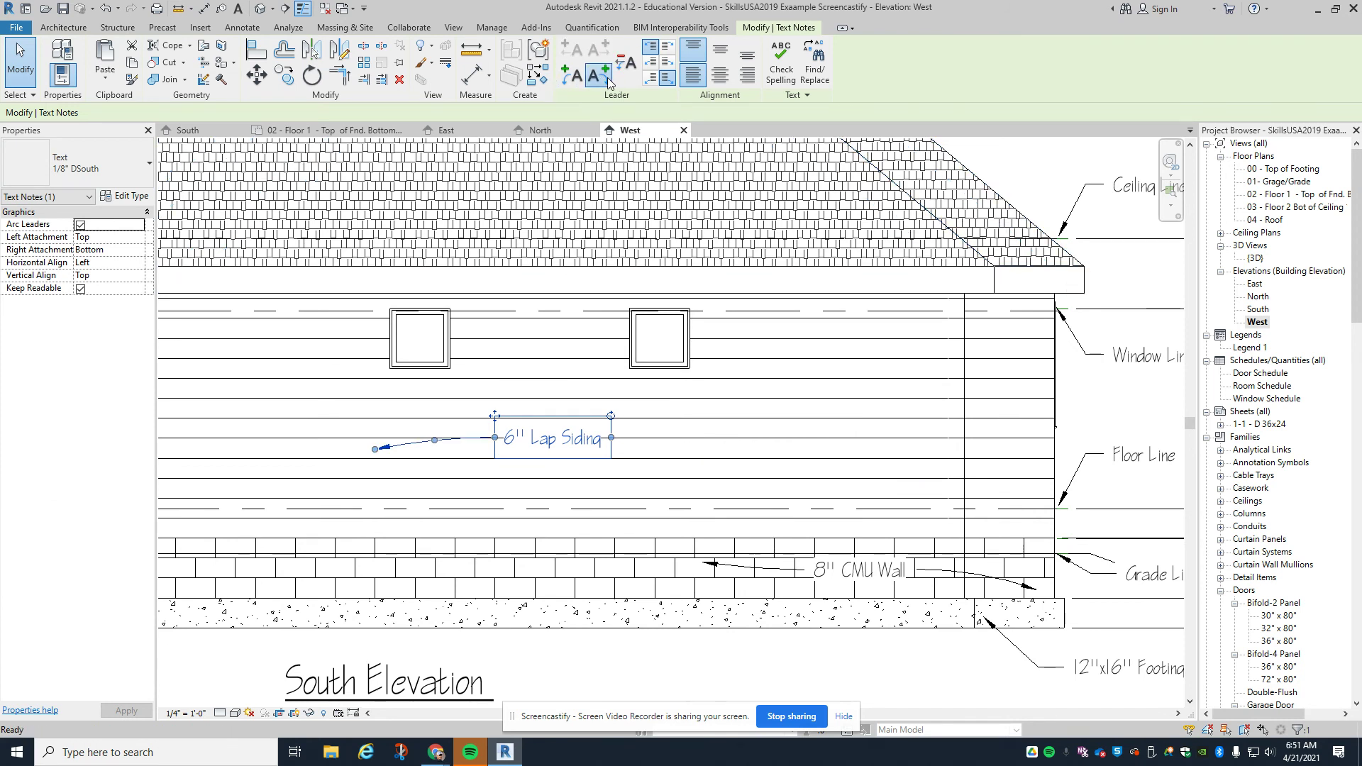
click(599, 76)
drag(732, 453, 751, 397)
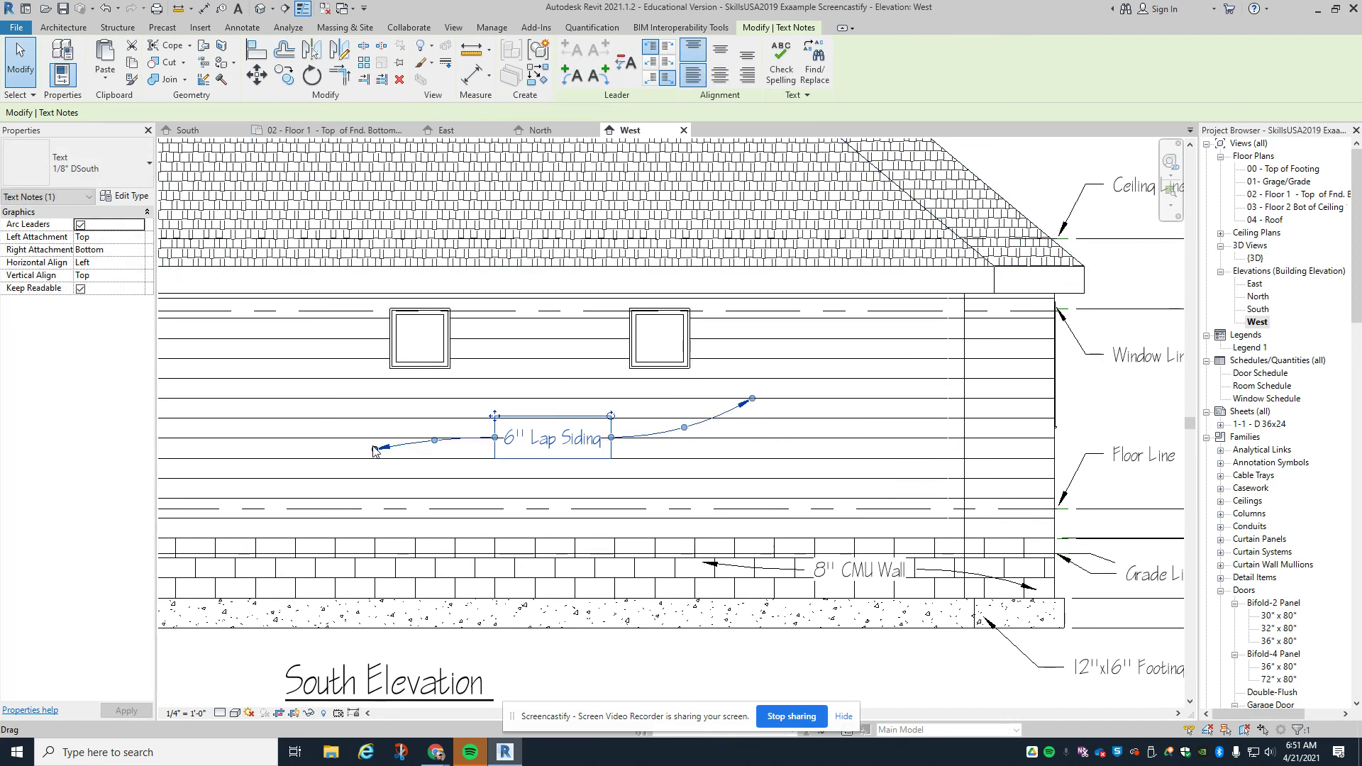
scroll(585, 599, down, 2)
scroll(584, 599, up, 1)
middle_drag(584, 599, 881, 563)
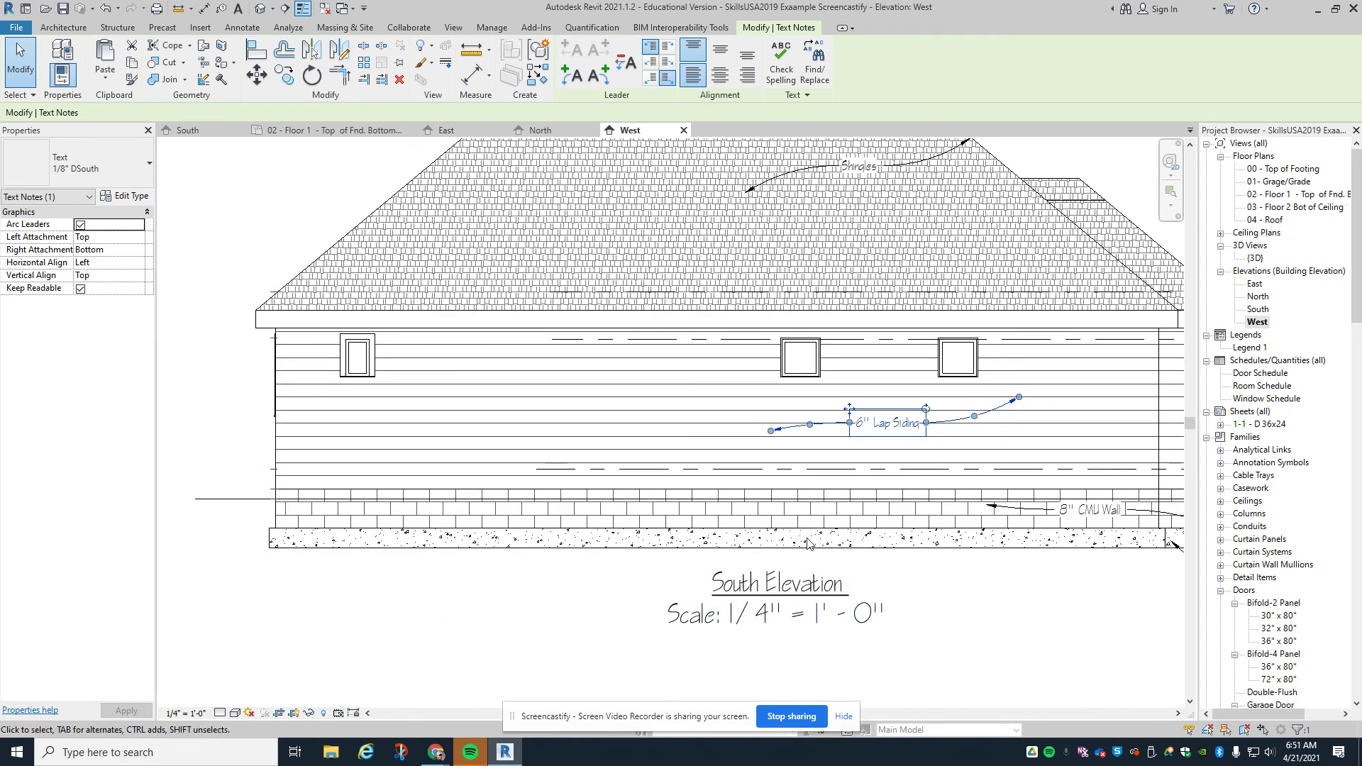
click(574, 474)
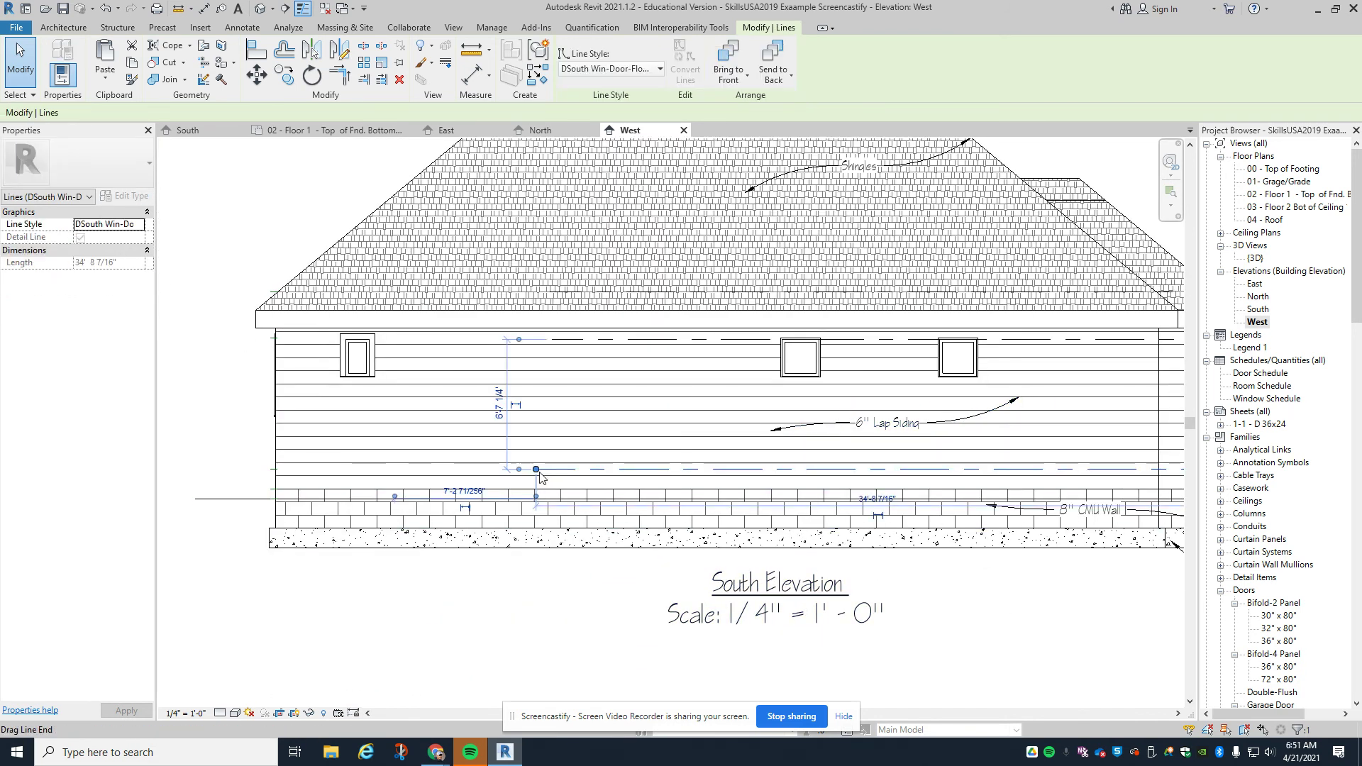
- Extend the lower floor and upper window dashed lines left to the West wall's edge
drag(536, 470, 275, 471)
click(583, 341)
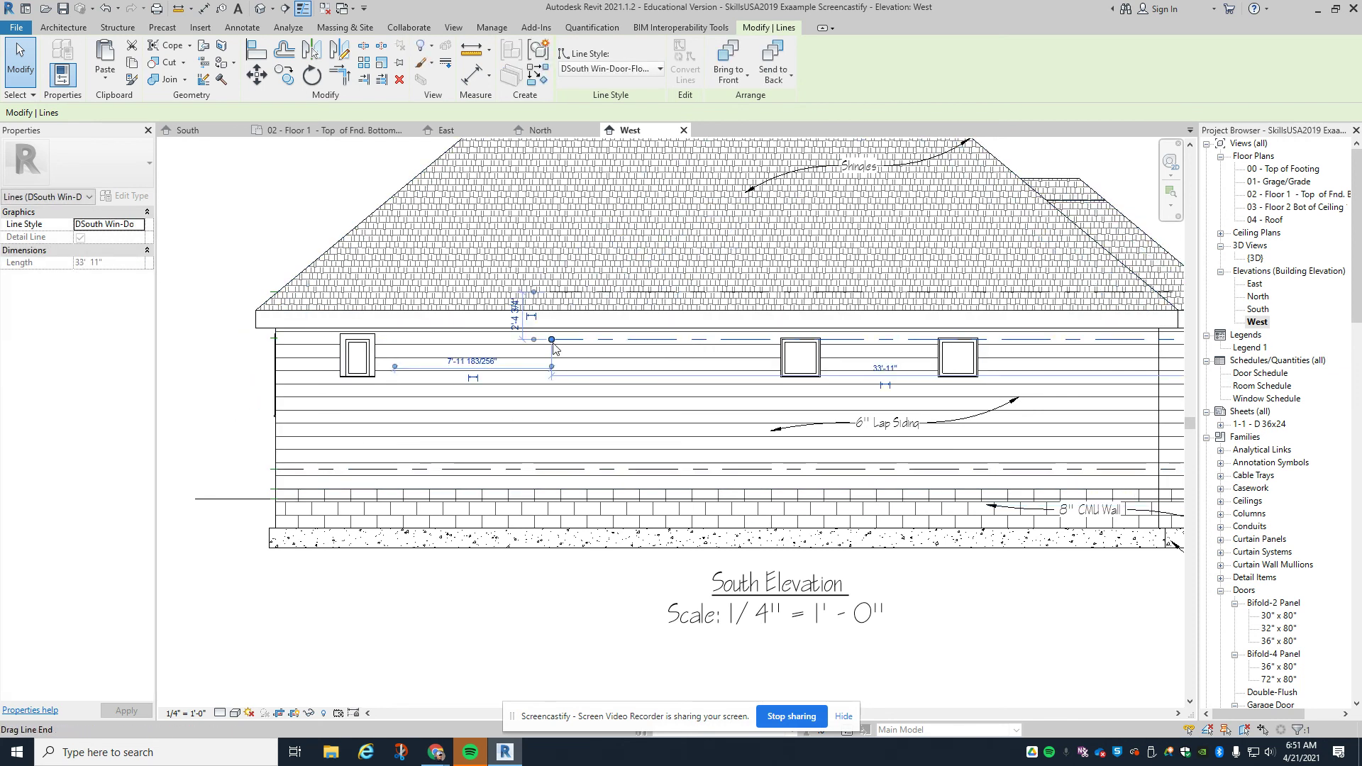
drag(551, 340, 274, 339)
key(Escape)
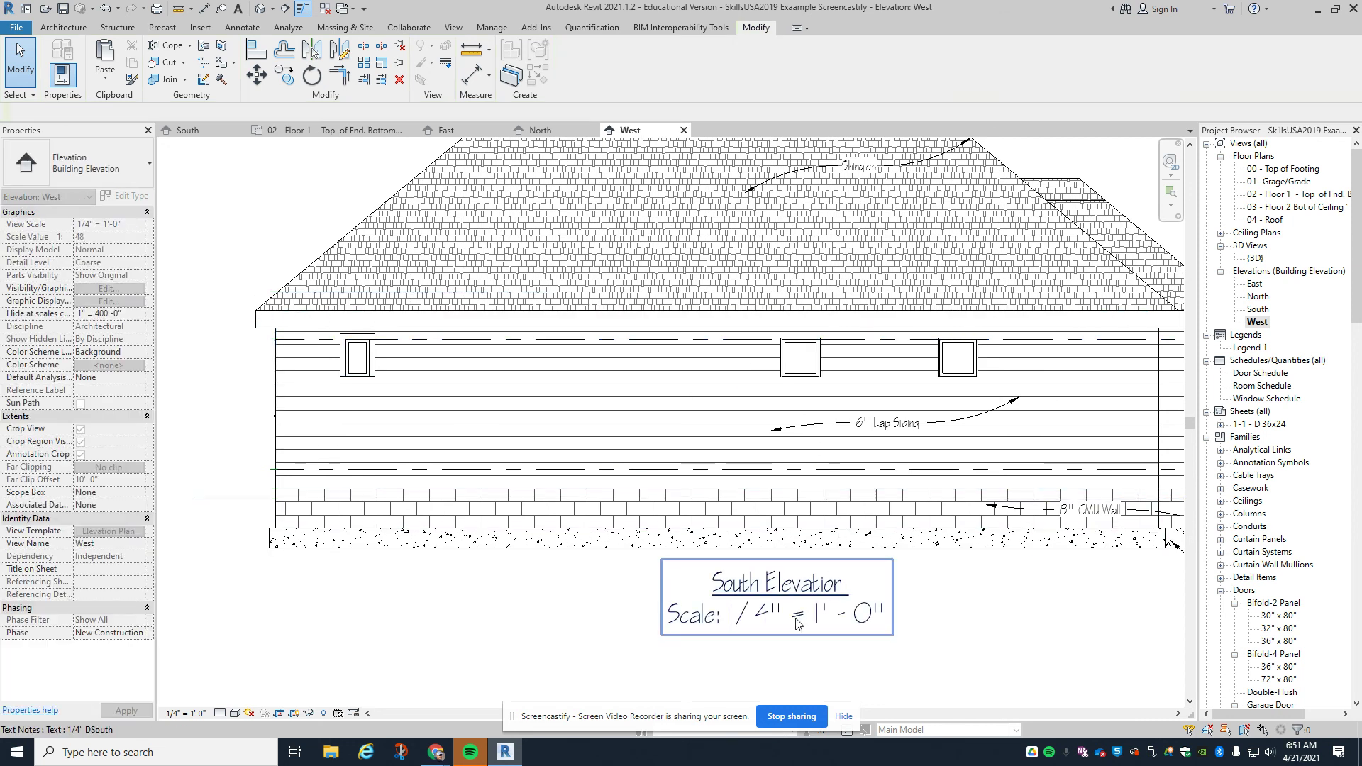
- Edit the copied title note, replacing 'South' with 'West' before 'Elevation'
double_click(793, 593)
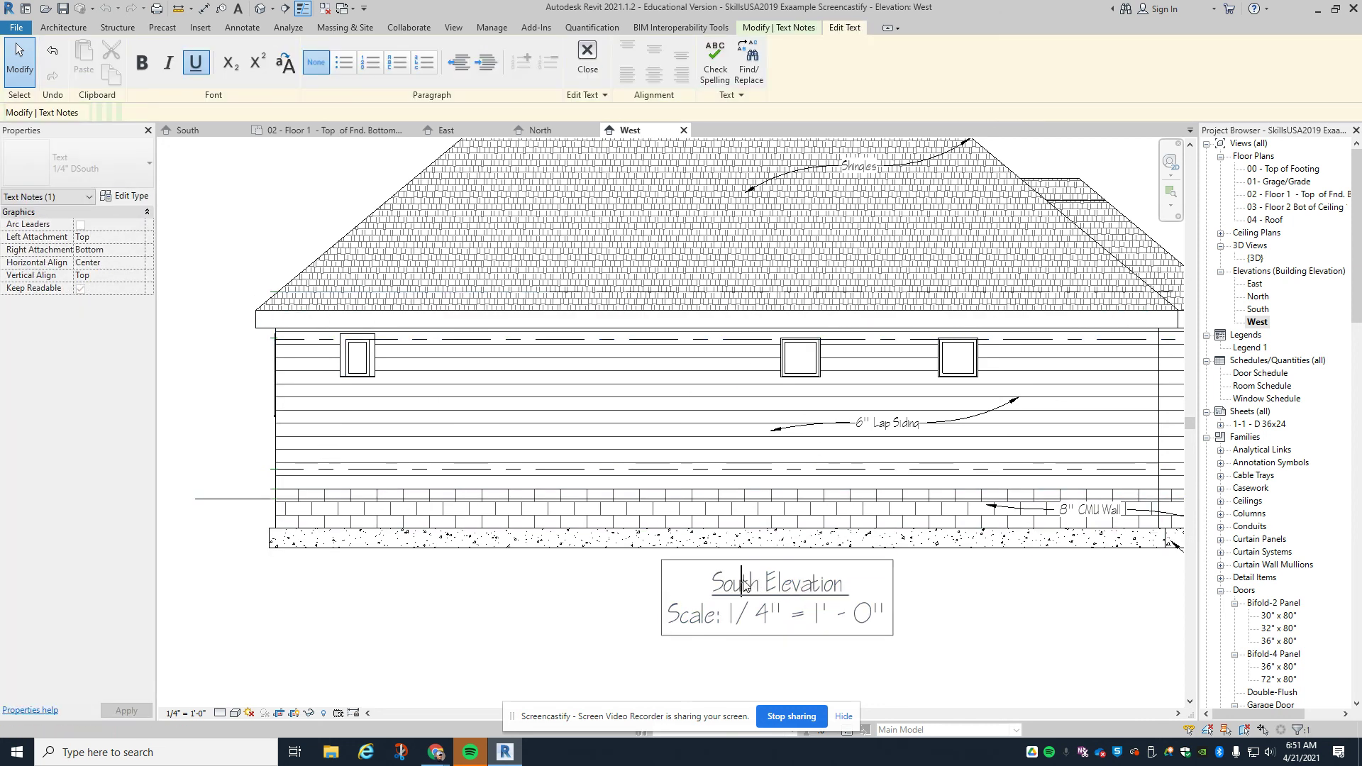
key(BackSpace)
key(BackSpace)
key(BackSpace)
key(Delete)
key(Delete)
key(Delete)
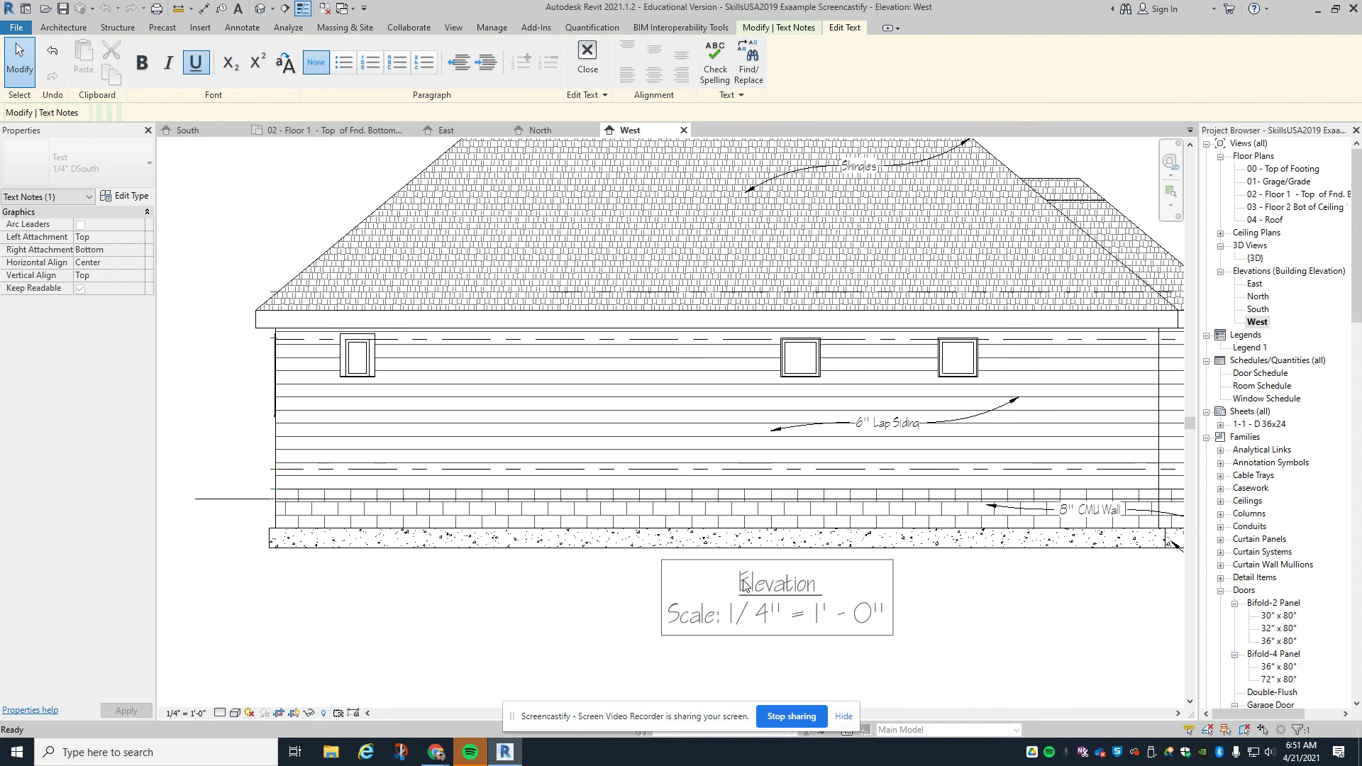
text(West)
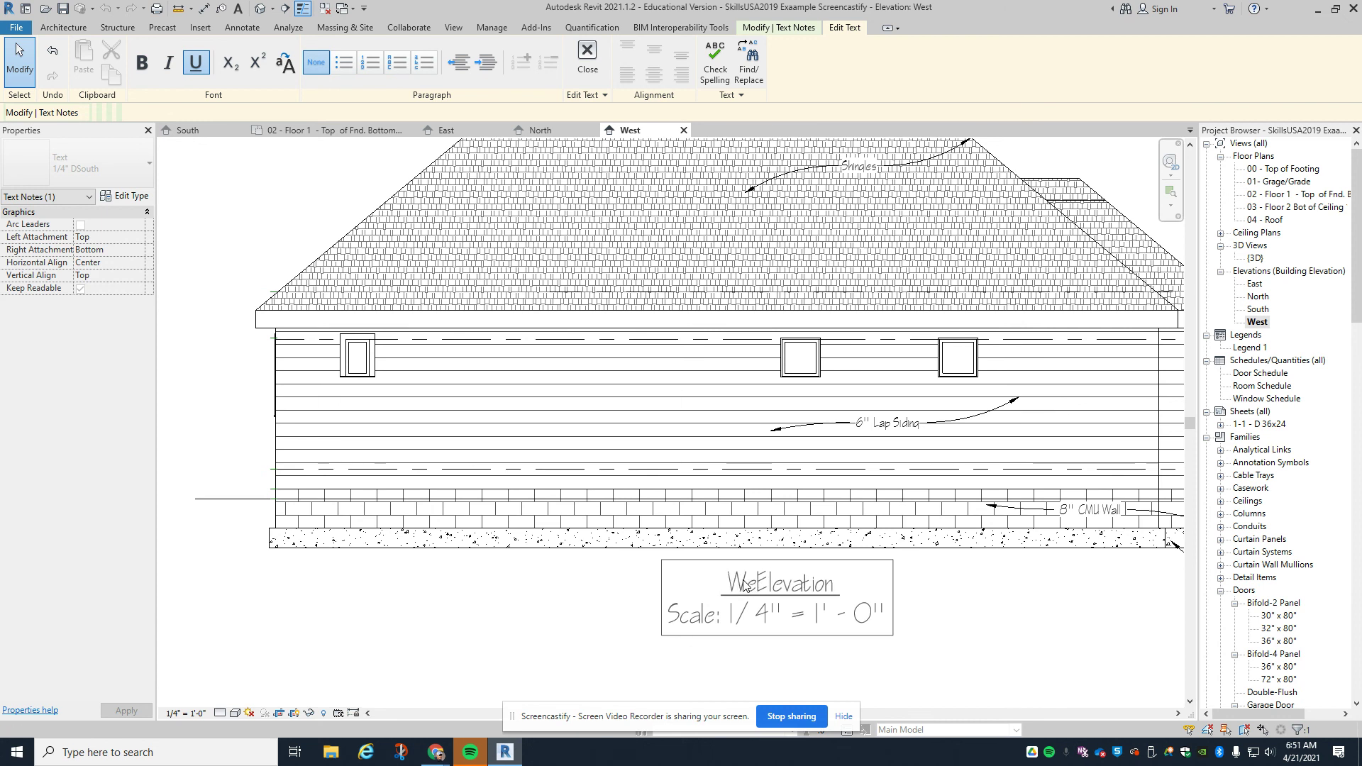